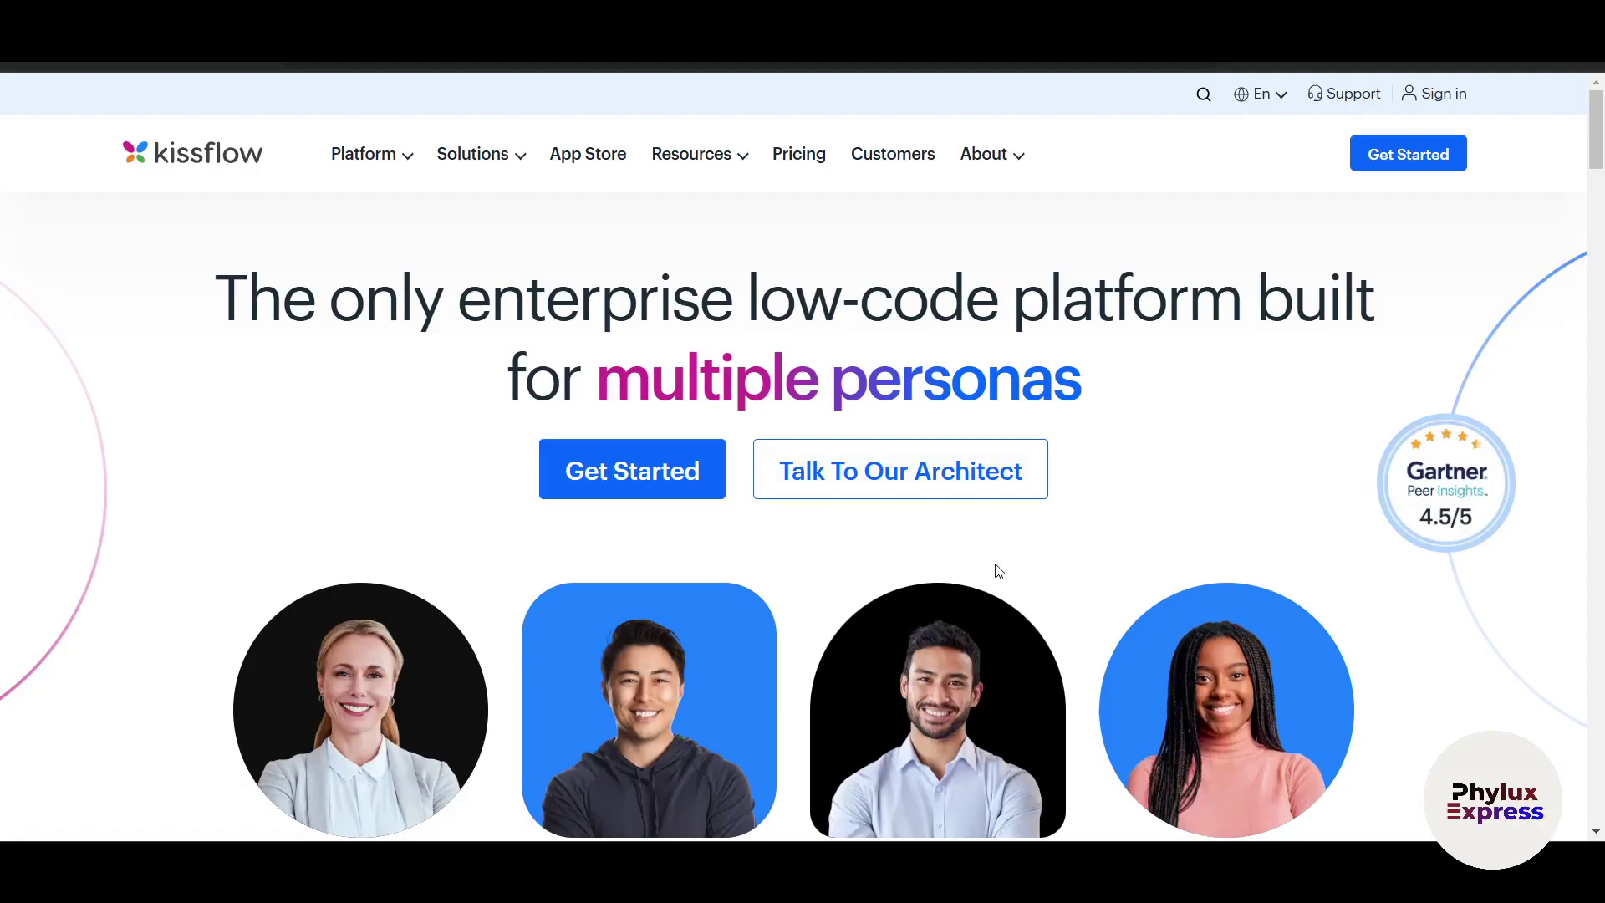
- Scroll down through the current Kissflow page
{"action": "scroll", "coordinate": [996, 566], "scroll_direction": "down", "scroll_amount": 3}
{"action": "scroll", "coordinate": [1143, 609], "scroll_direction": "down", "scroll_amount": 2}
{"action": "scroll", "coordinate": [1144, 609], "scroll_direction": "down", "scroll_amount": 5}
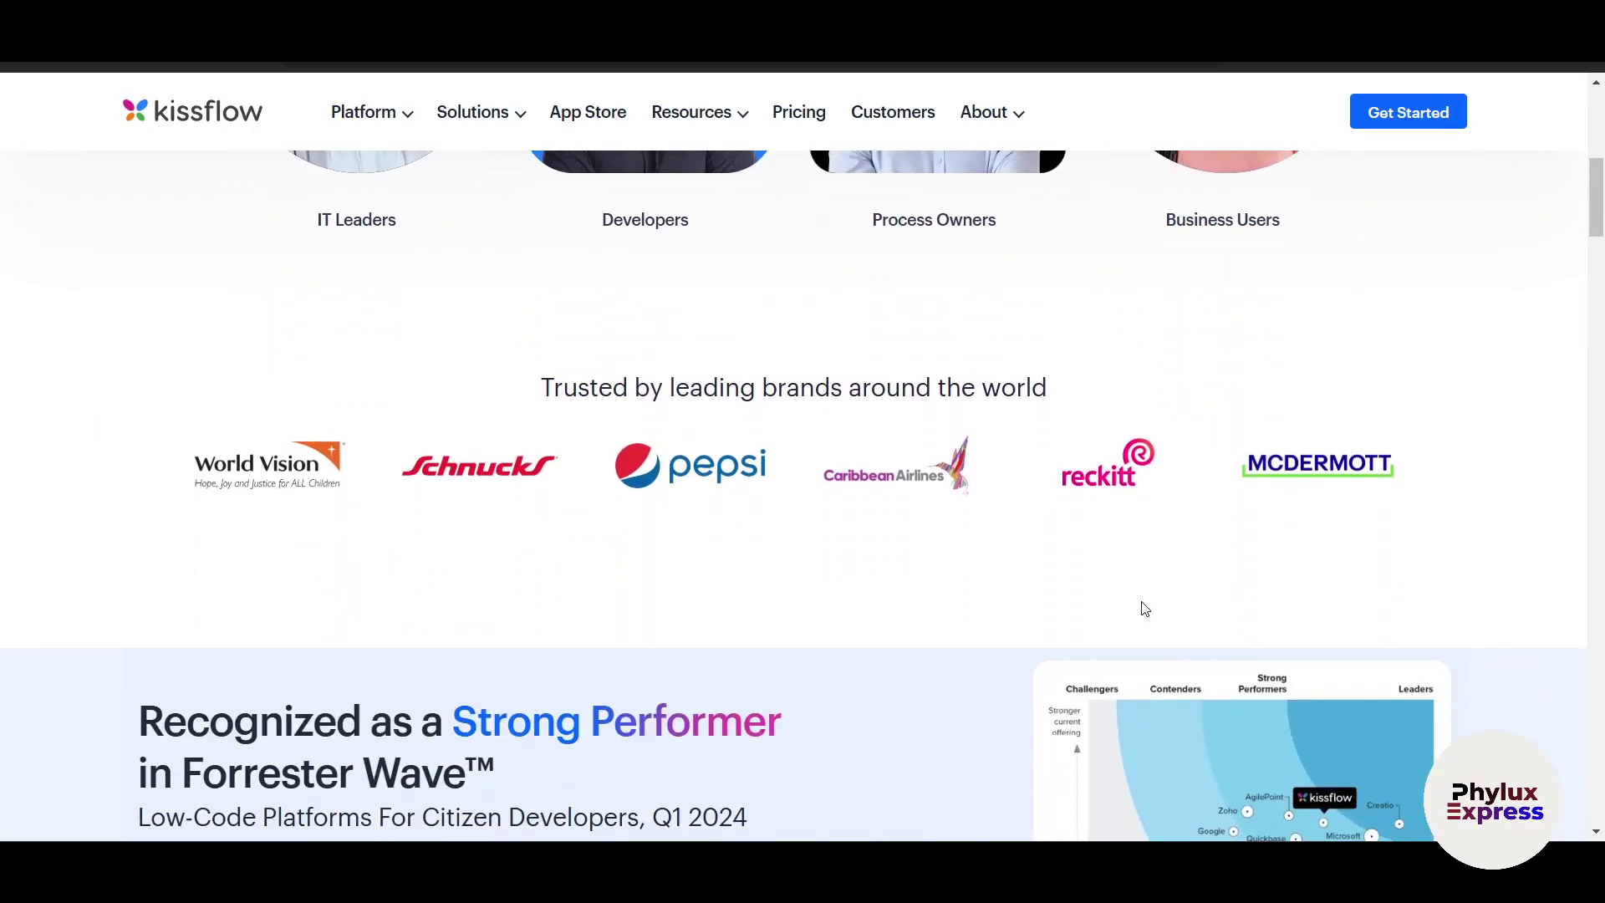
{"action": "scroll", "coordinate": [1145, 609], "scroll_direction": "down", "scroll_amount": 2}
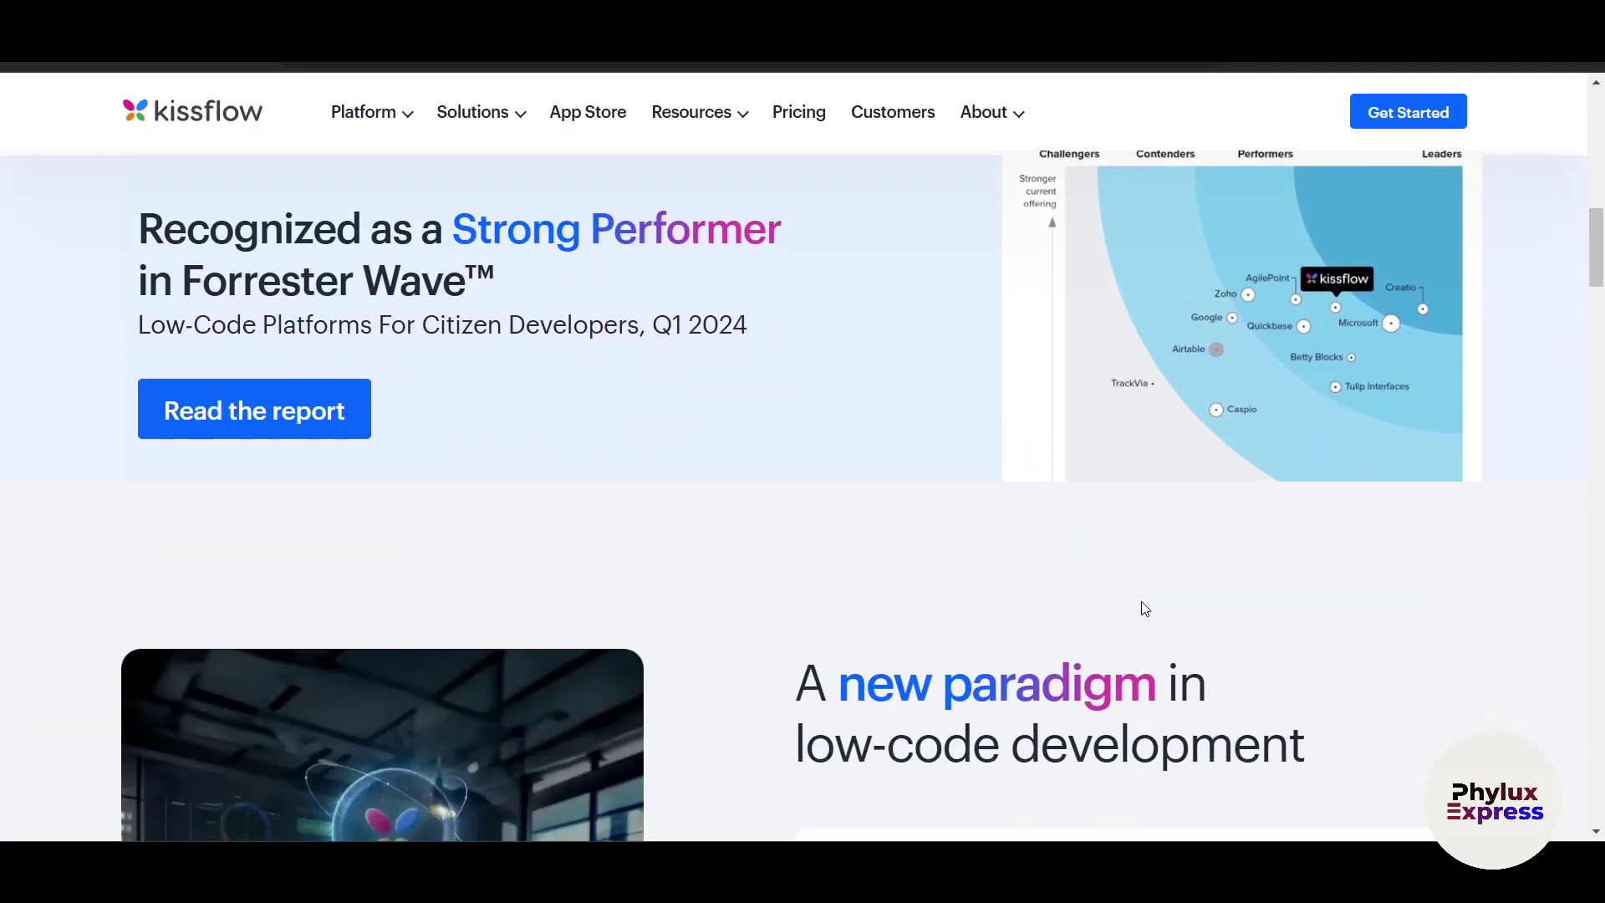
{"action": "scroll", "coordinate": [1144, 609], "scroll_direction": "down", "scroll_amount": 1}
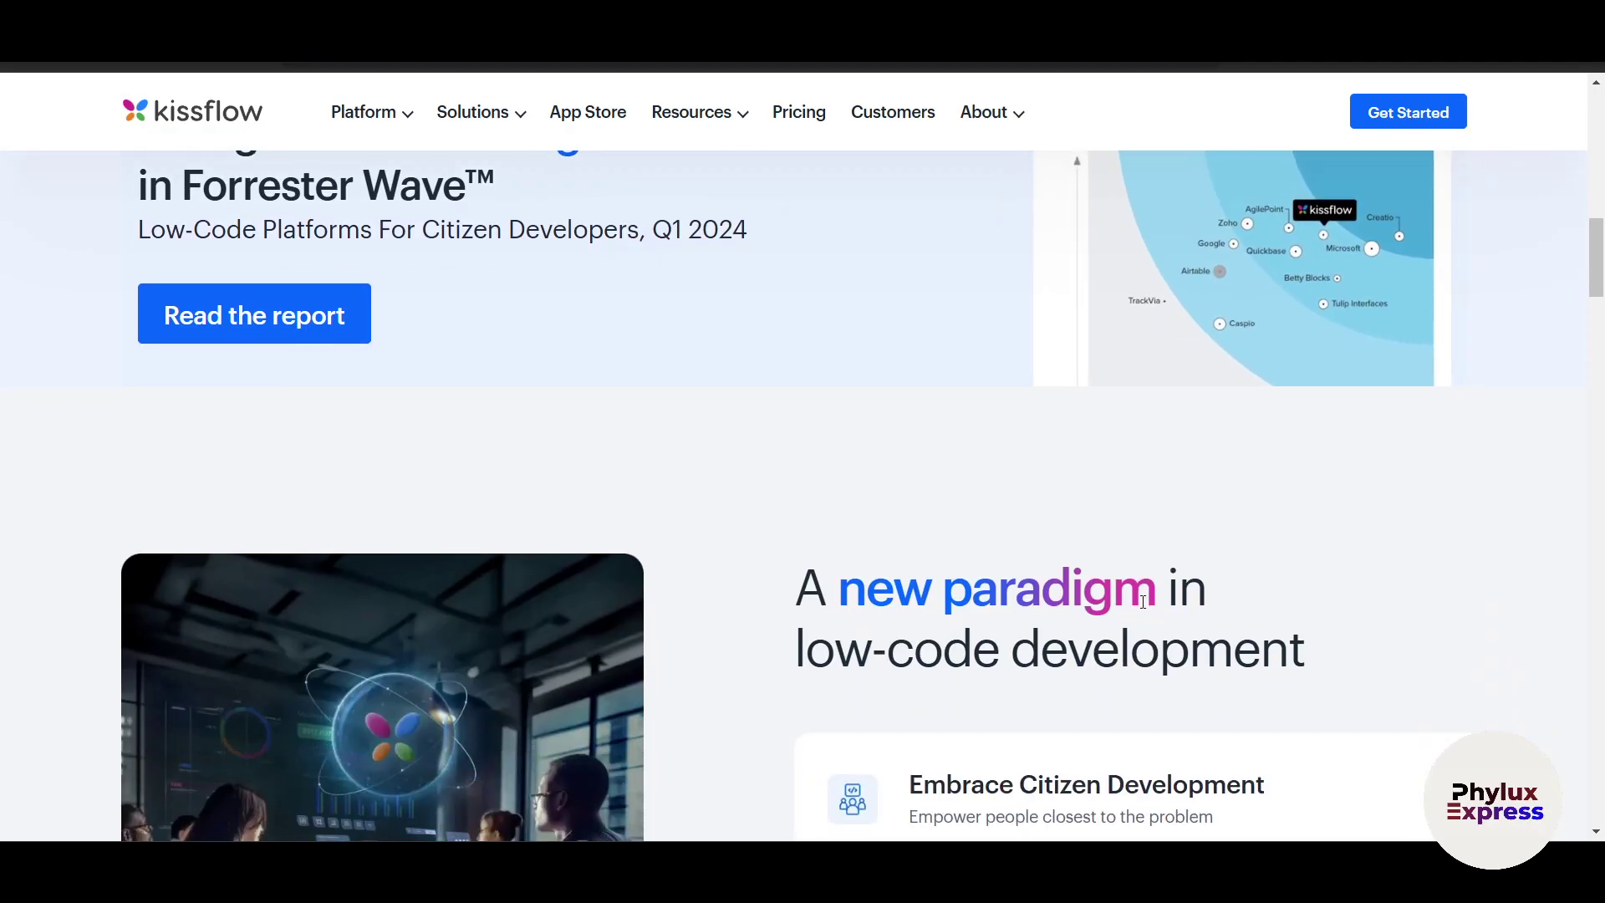
{"action": "scroll", "coordinate": [1143, 602], "scroll_direction": "down", "scroll_amount": 7}
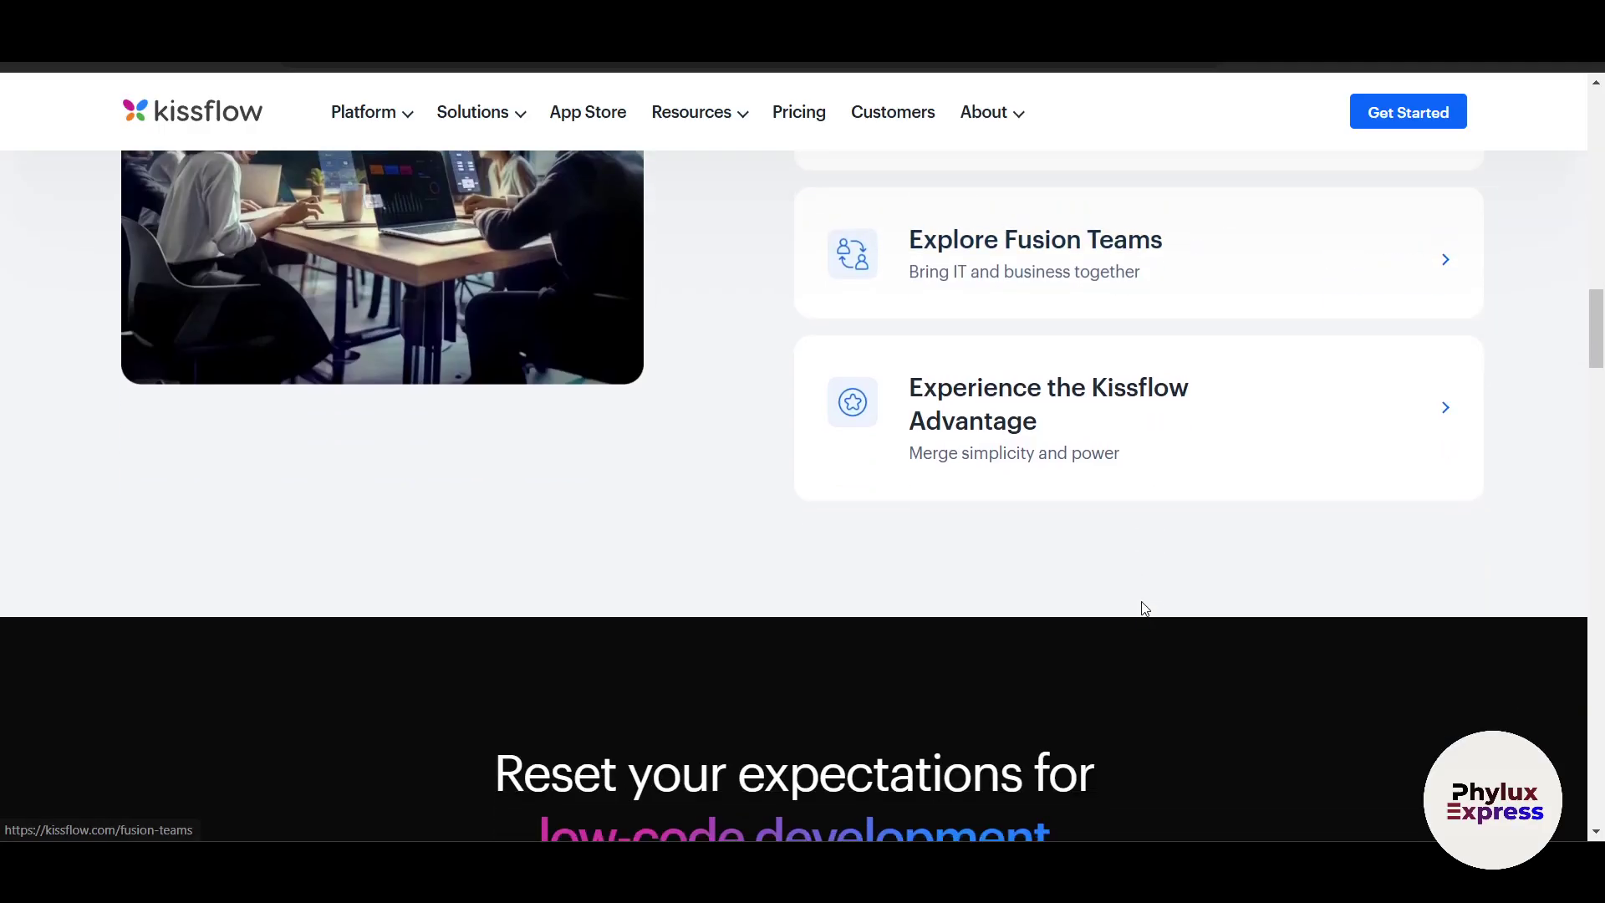
{"action": "scroll", "coordinate": [1144, 609], "scroll_direction": "down", "scroll_amount": 2}
{"action": "scroll", "coordinate": [1145, 609], "scroll_direction": "down", "scroll_amount": 7}
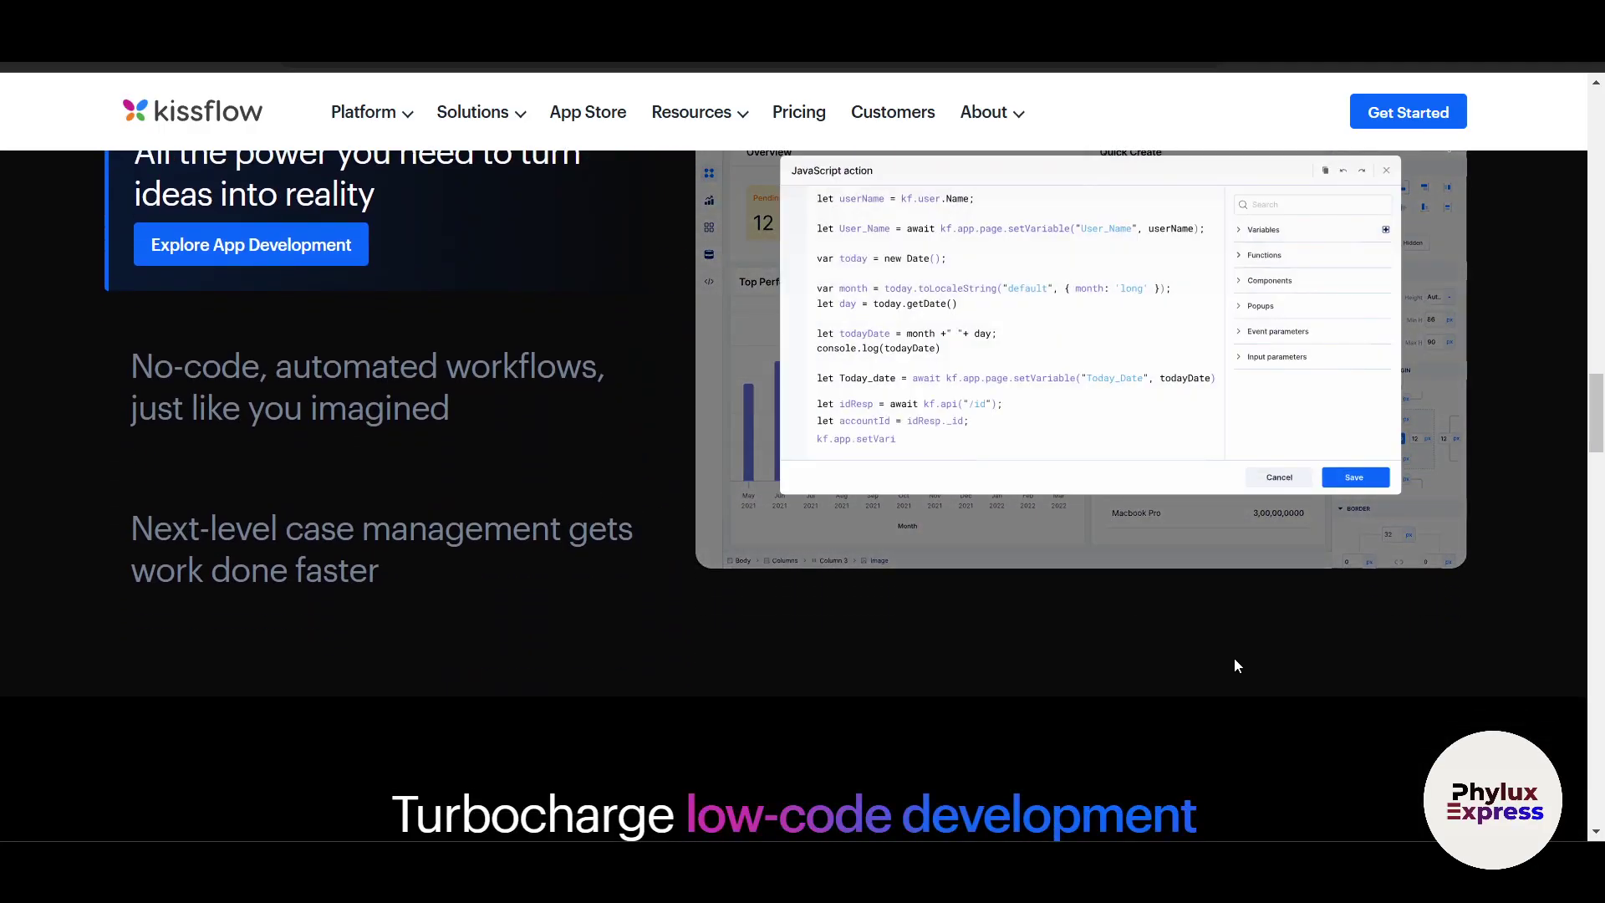
{"action": "scroll", "coordinate": [1235, 665], "scroll_direction": "down", "scroll_amount": 1}
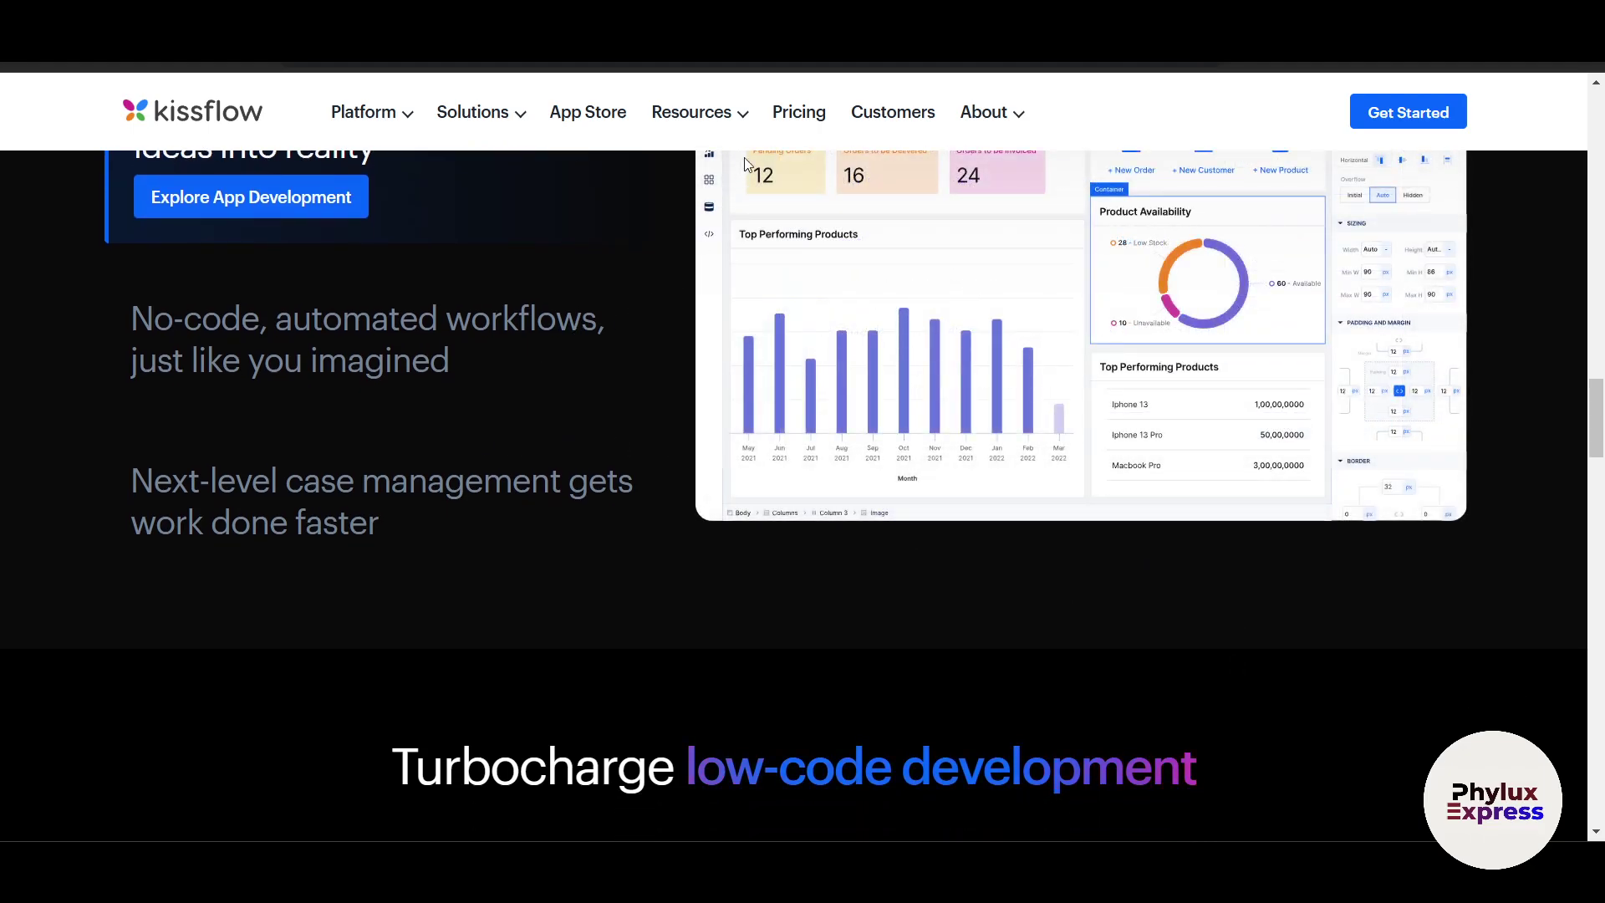
- Open Pricing and review the Basic ($1,500/month) and Enterprise plan cards and customer stats
{"action": "left_click", "coordinate": [796, 127]}
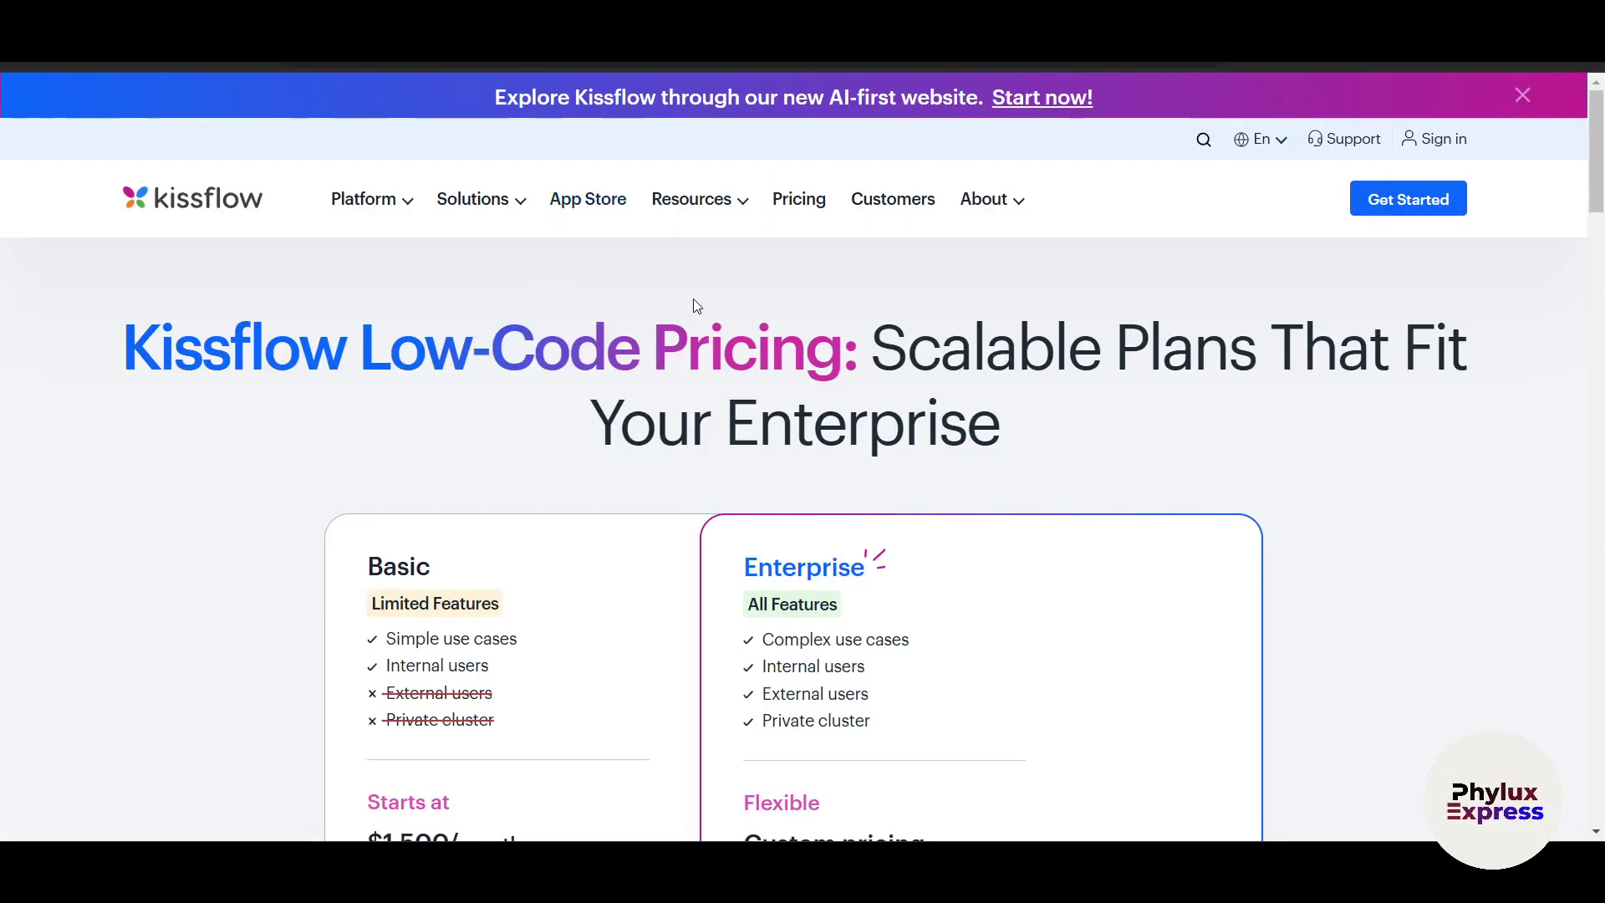
{"action": "scroll", "coordinate": [1368, 652], "scroll_direction": "down", "scroll_amount": 4}
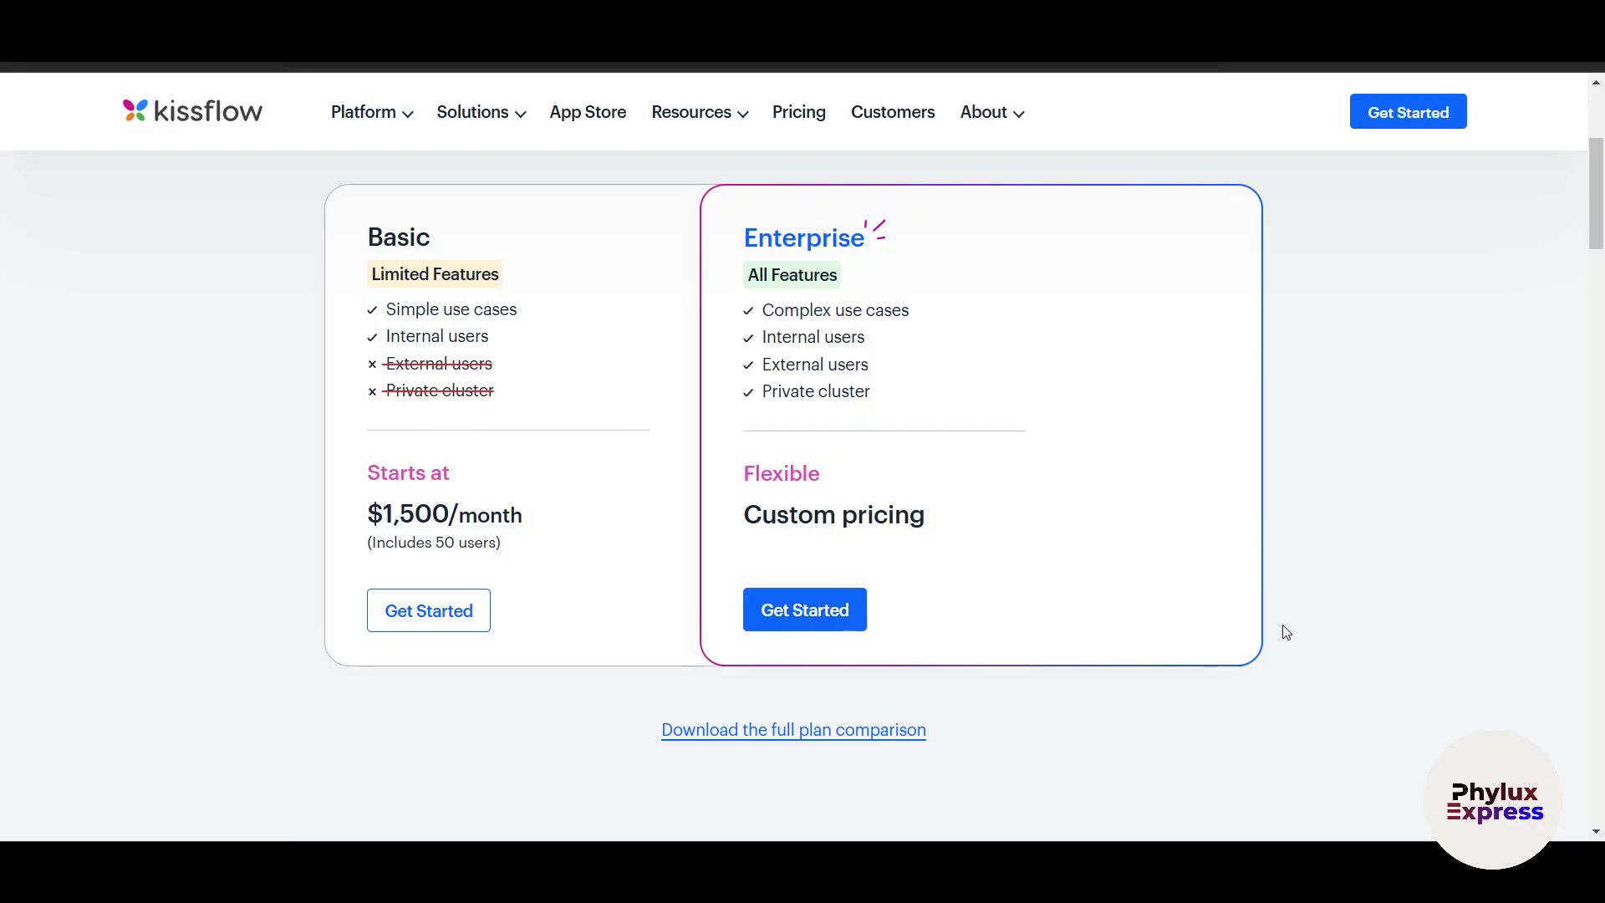
{"action": "scroll", "coordinate": [1286, 633], "scroll_direction": "up", "scroll_amount": 1}
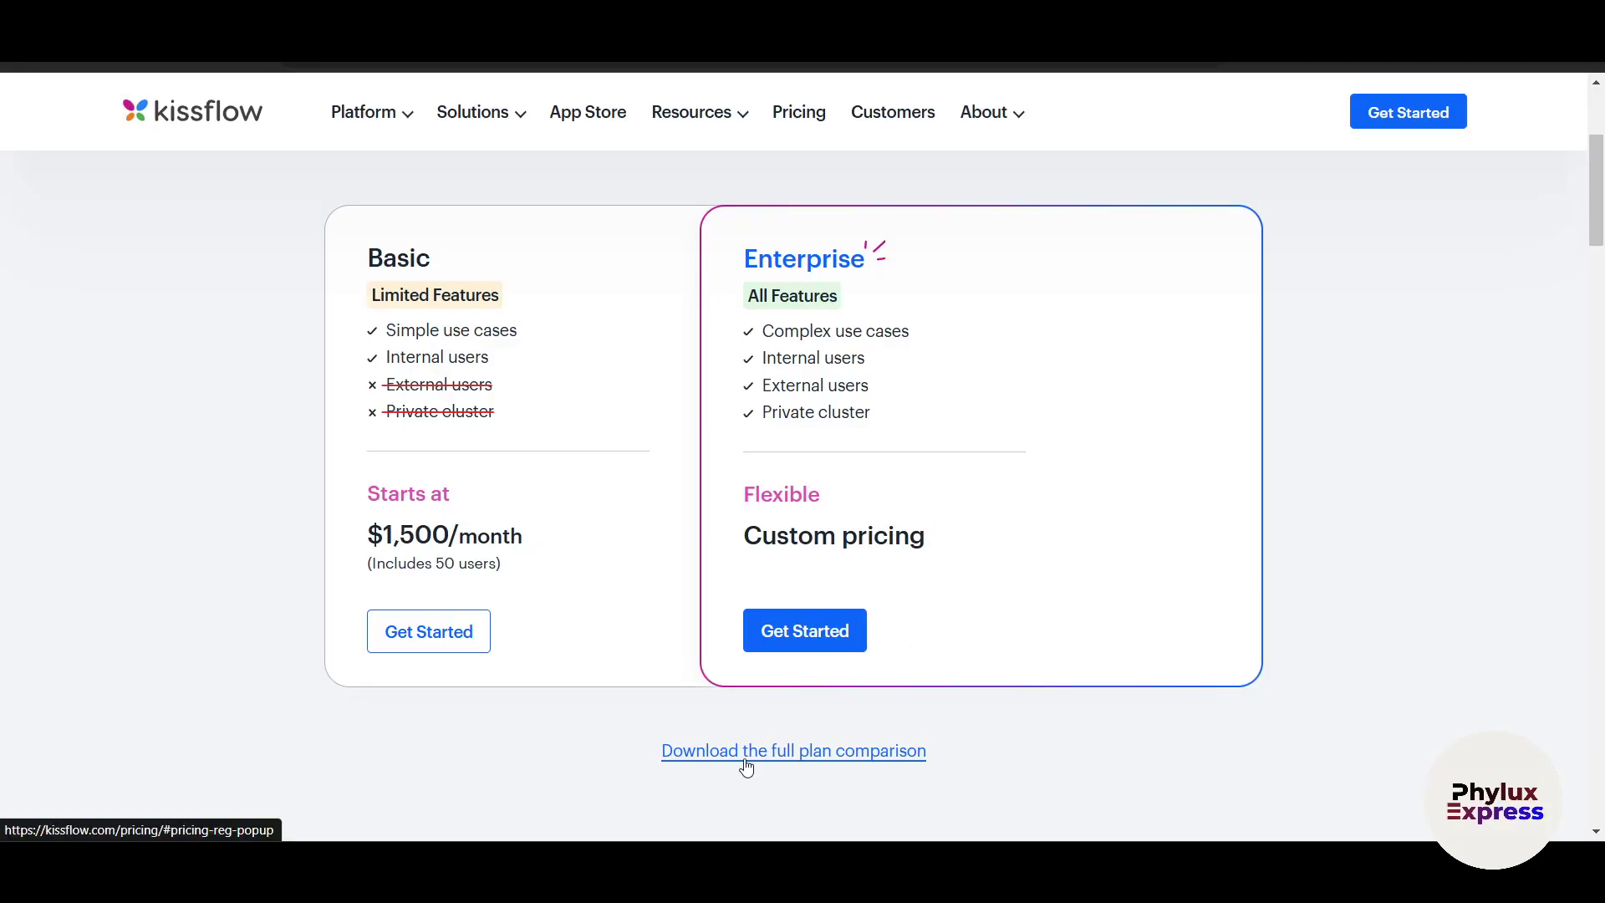
{"action": "scroll", "coordinate": [1158, 617], "scroll_direction": "down", "scroll_amount": 1}
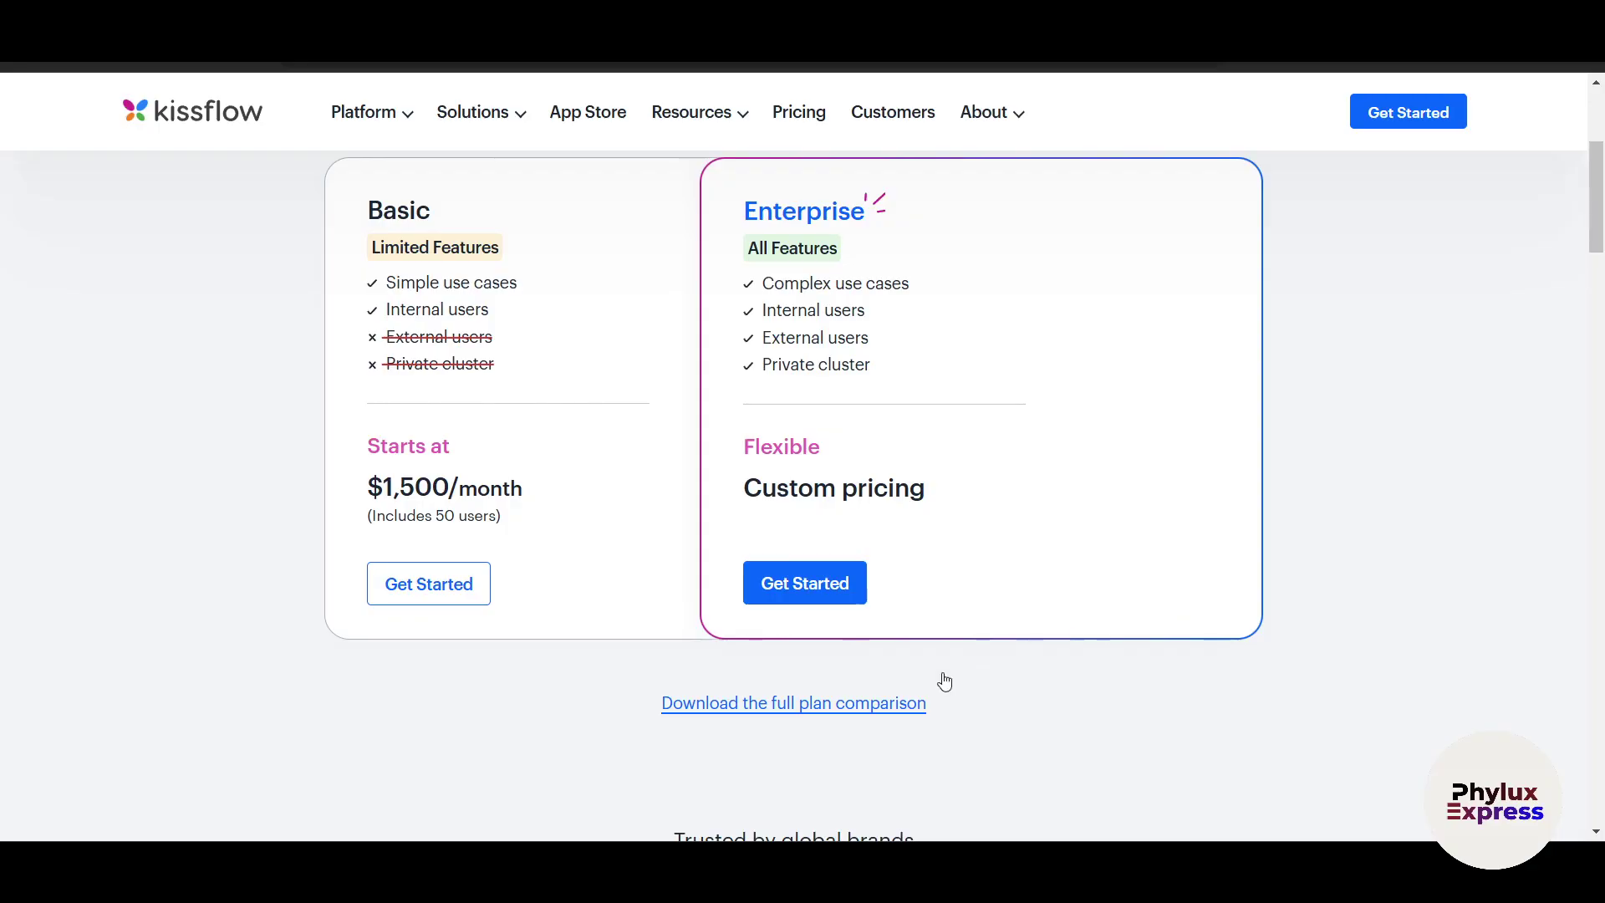
{"action": "scroll", "coordinate": [989, 743], "scroll_direction": "down", "scroll_amount": 6}
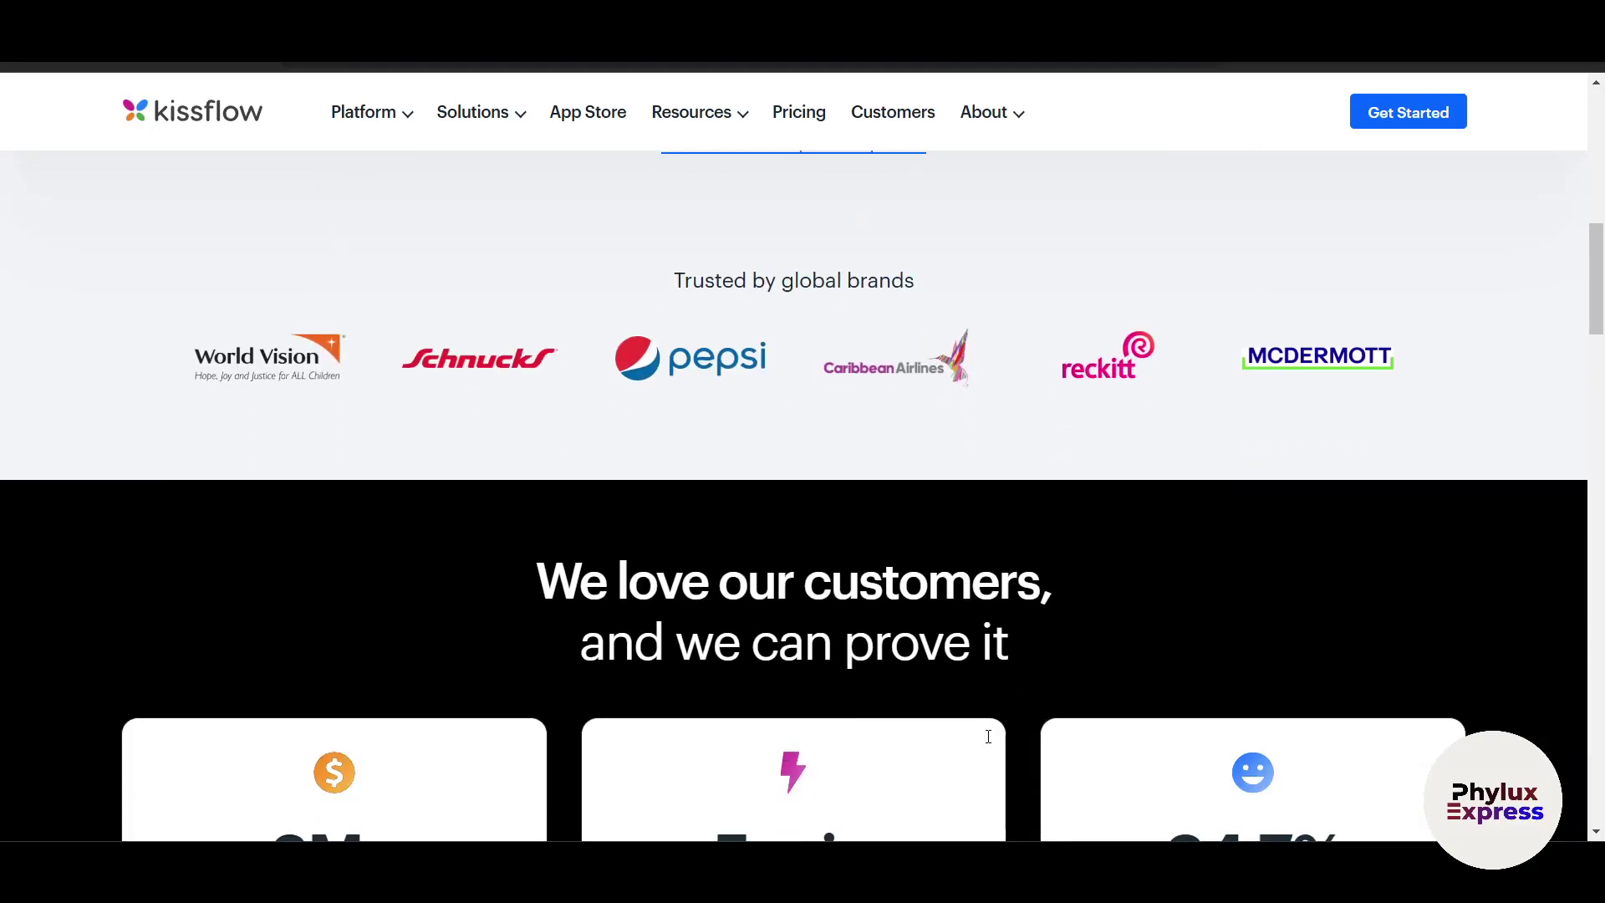
{"action": "scroll", "coordinate": [989, 742], "scroll_direction": "up", "scroll_amount": 1}
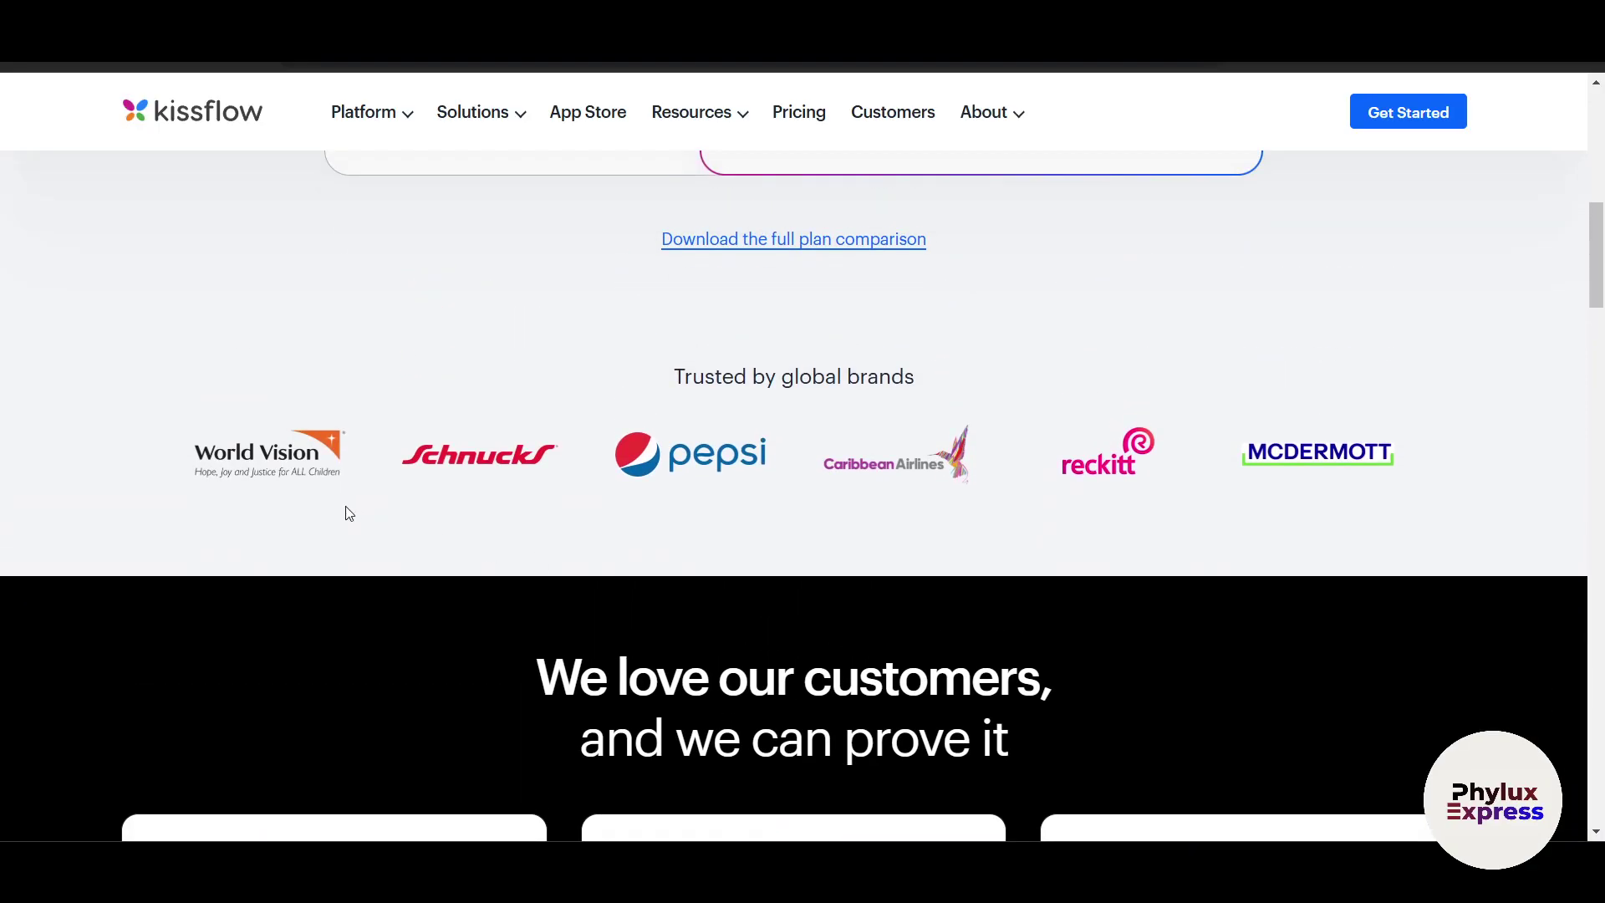
{"action": "scroll", "coordinate": [1253, 642], "scroll_direction": "down", "scroll_amount": 3}
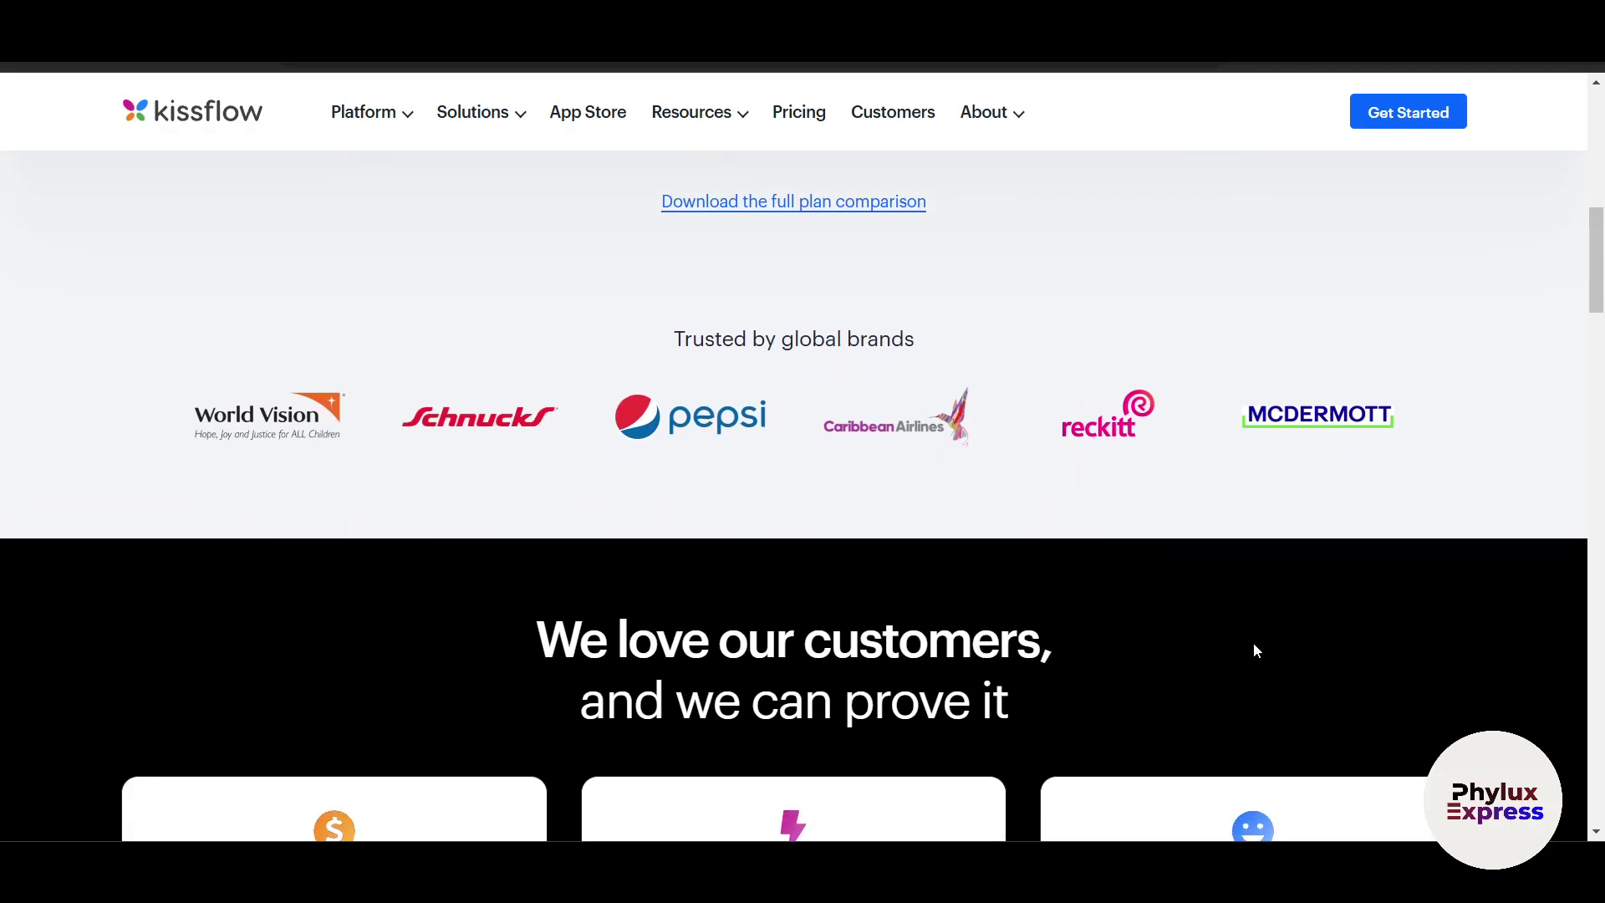
{"action": "scroll", "coordinate": [1256, 649], "scroll_direction": "down", "scroll_amount": 5}
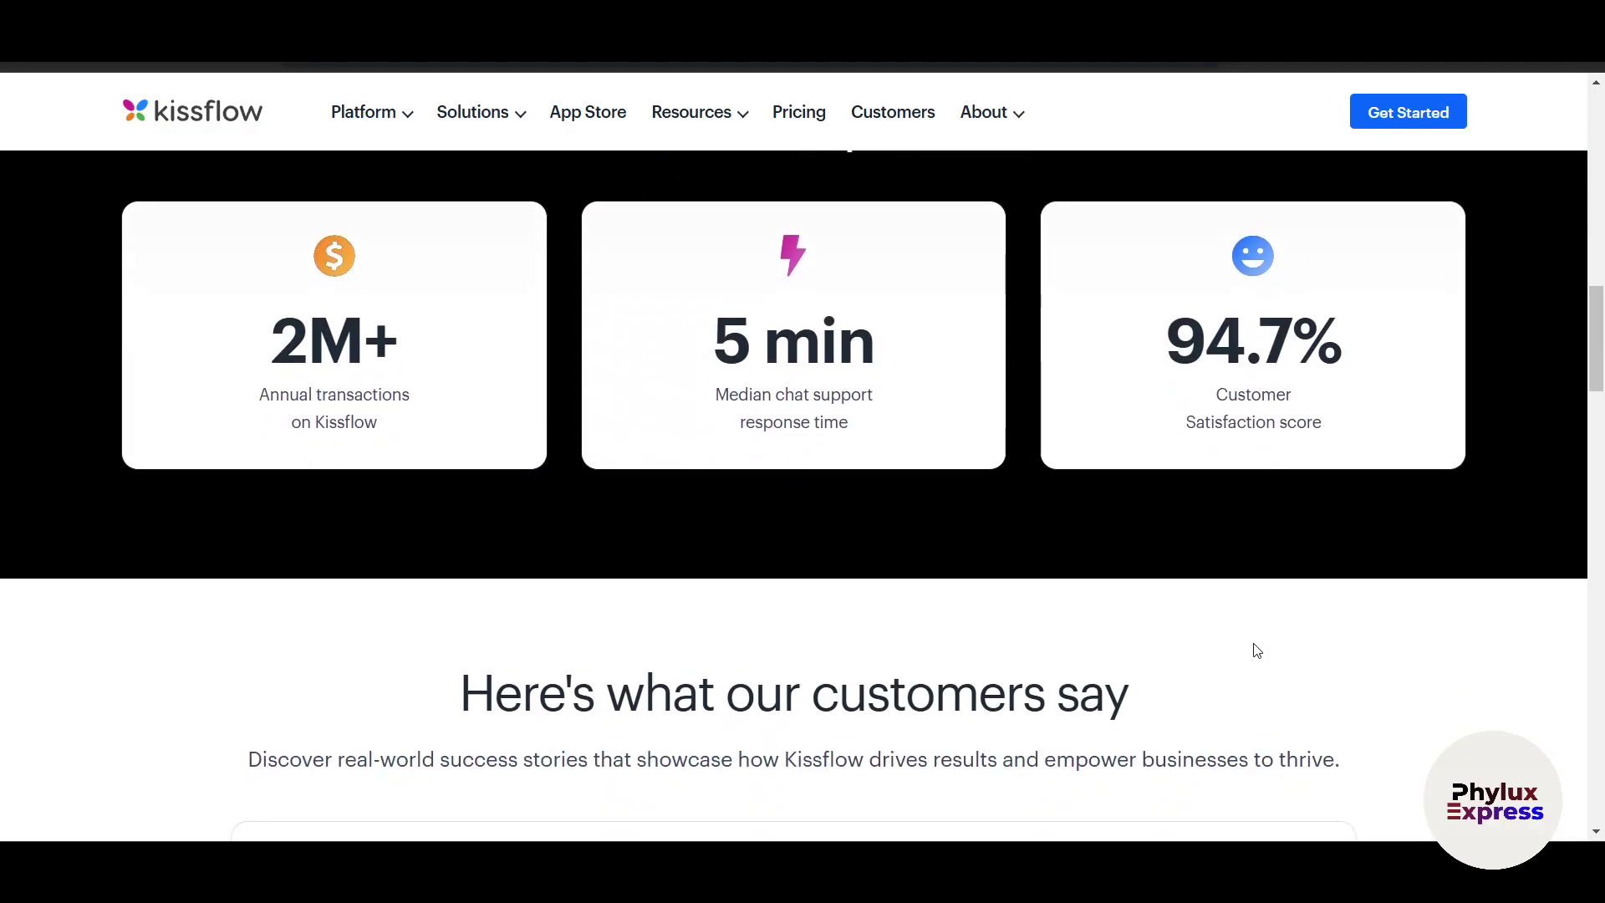
{"action": "scroll", "coordinate": [1254, 652], "scroll_direction": "up", "scroll_amount": 15}
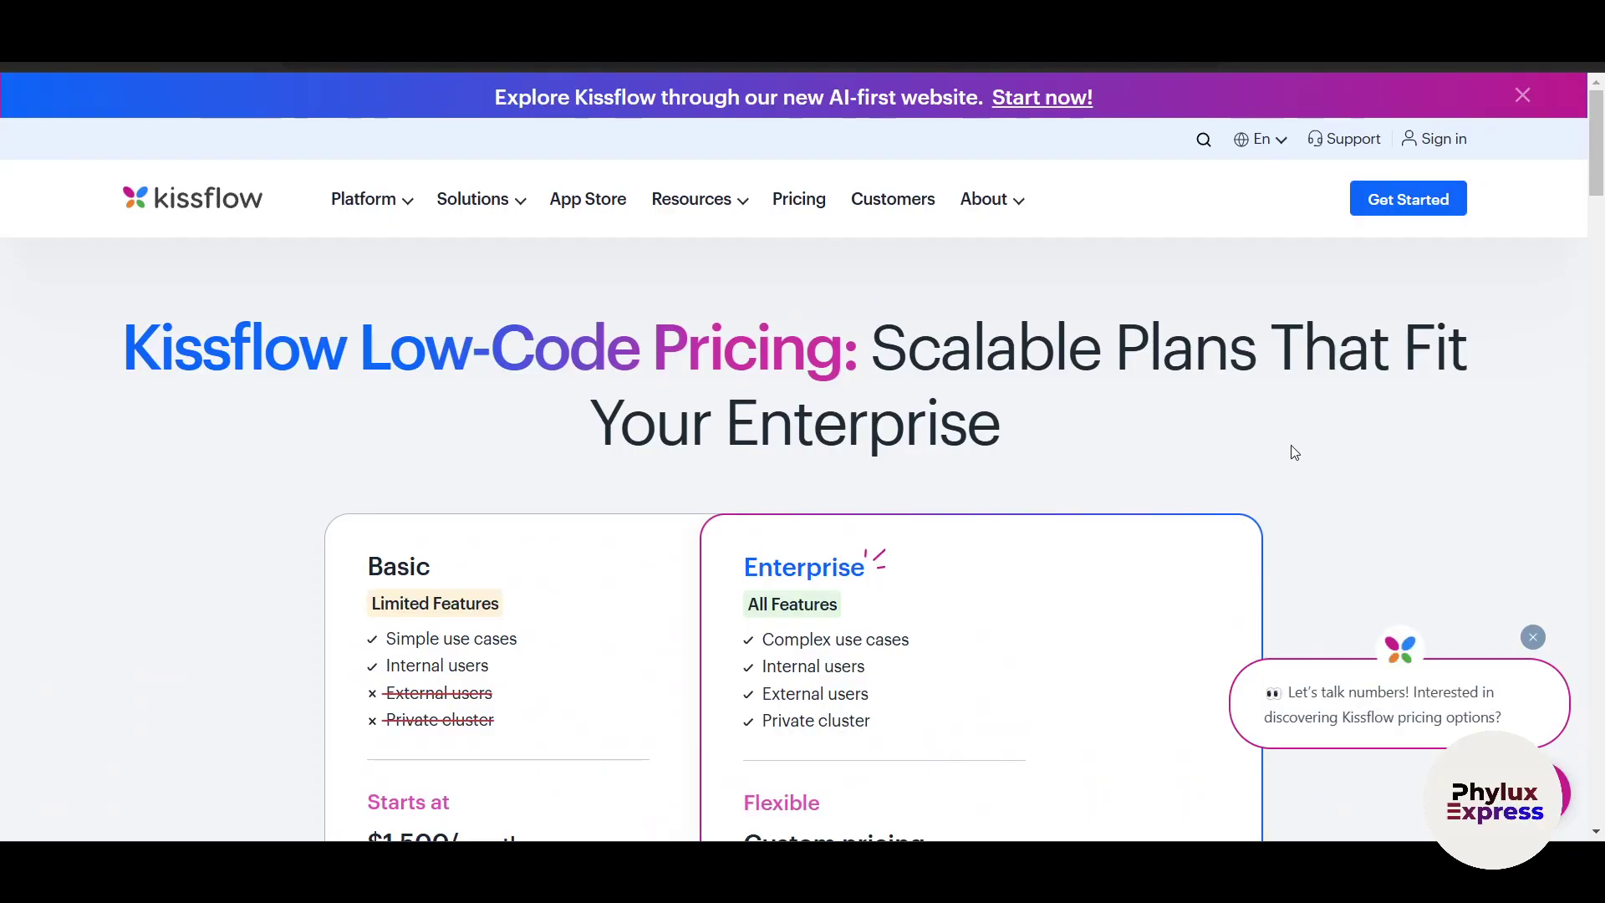
- Start the Get Started sign-up, entering a name and moving to Business Email
{"action": "left_click", "coordinate": [1393, 205]}
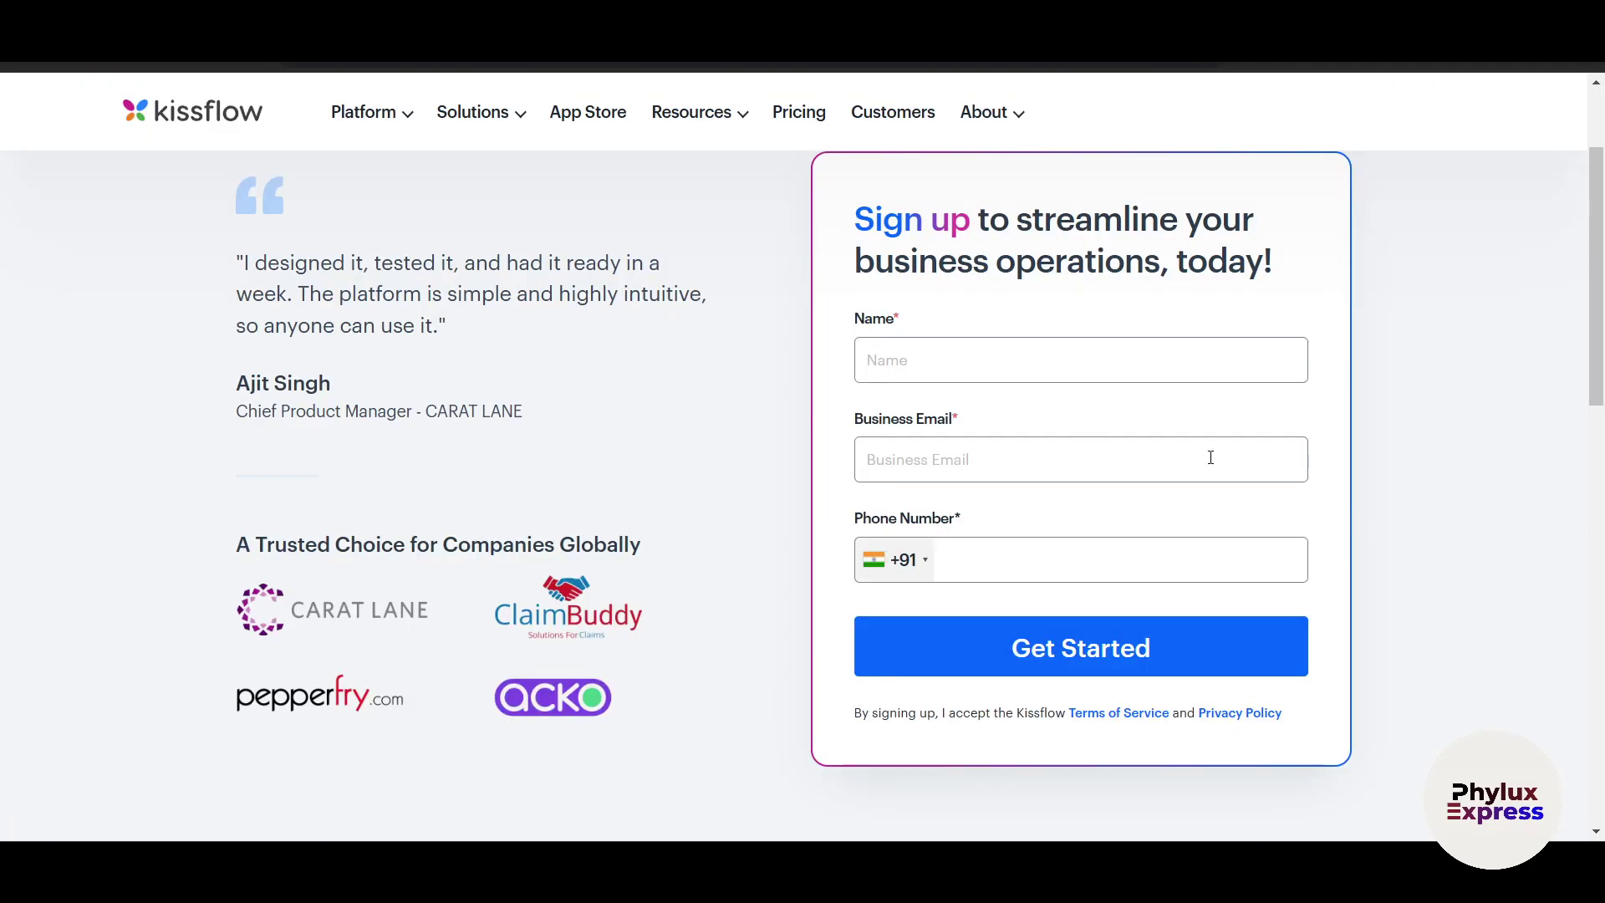
{"action": "left_click", "coordinate": [1013, 397]}
{"action": "type", "text": "Ron"}
{"action": "key", "text": "Tab"}
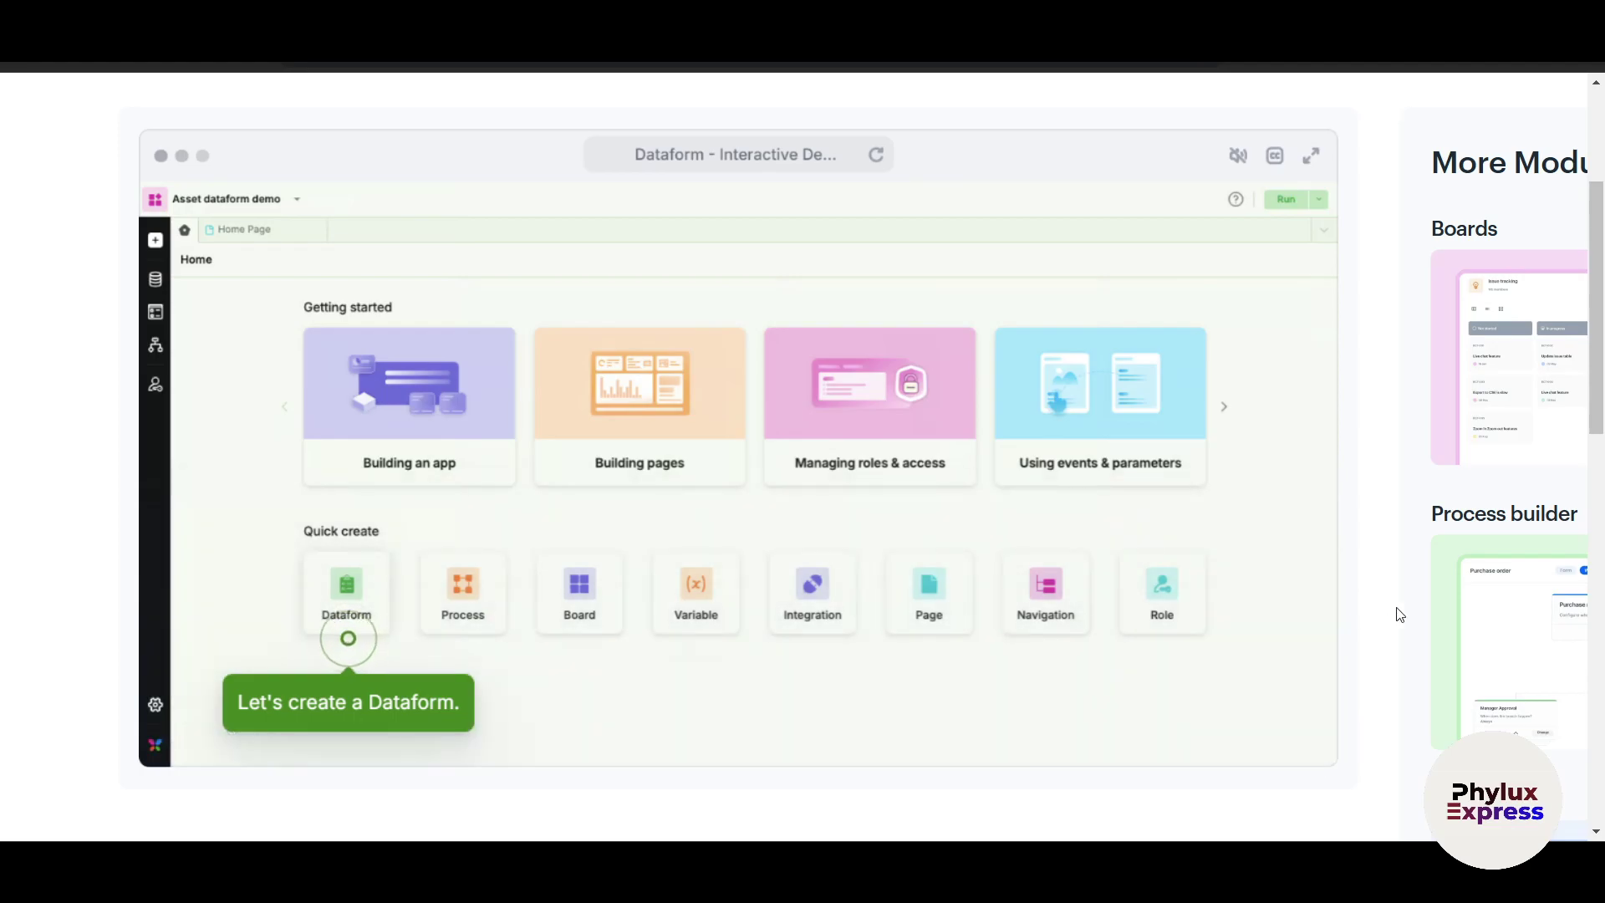
- Expand the Platform Tour's embedded Dataform demo to full screen
{"action": "scroll", "coordinate": [1401, 615], "scroll_direction": "down", "scroll_amount": 3}
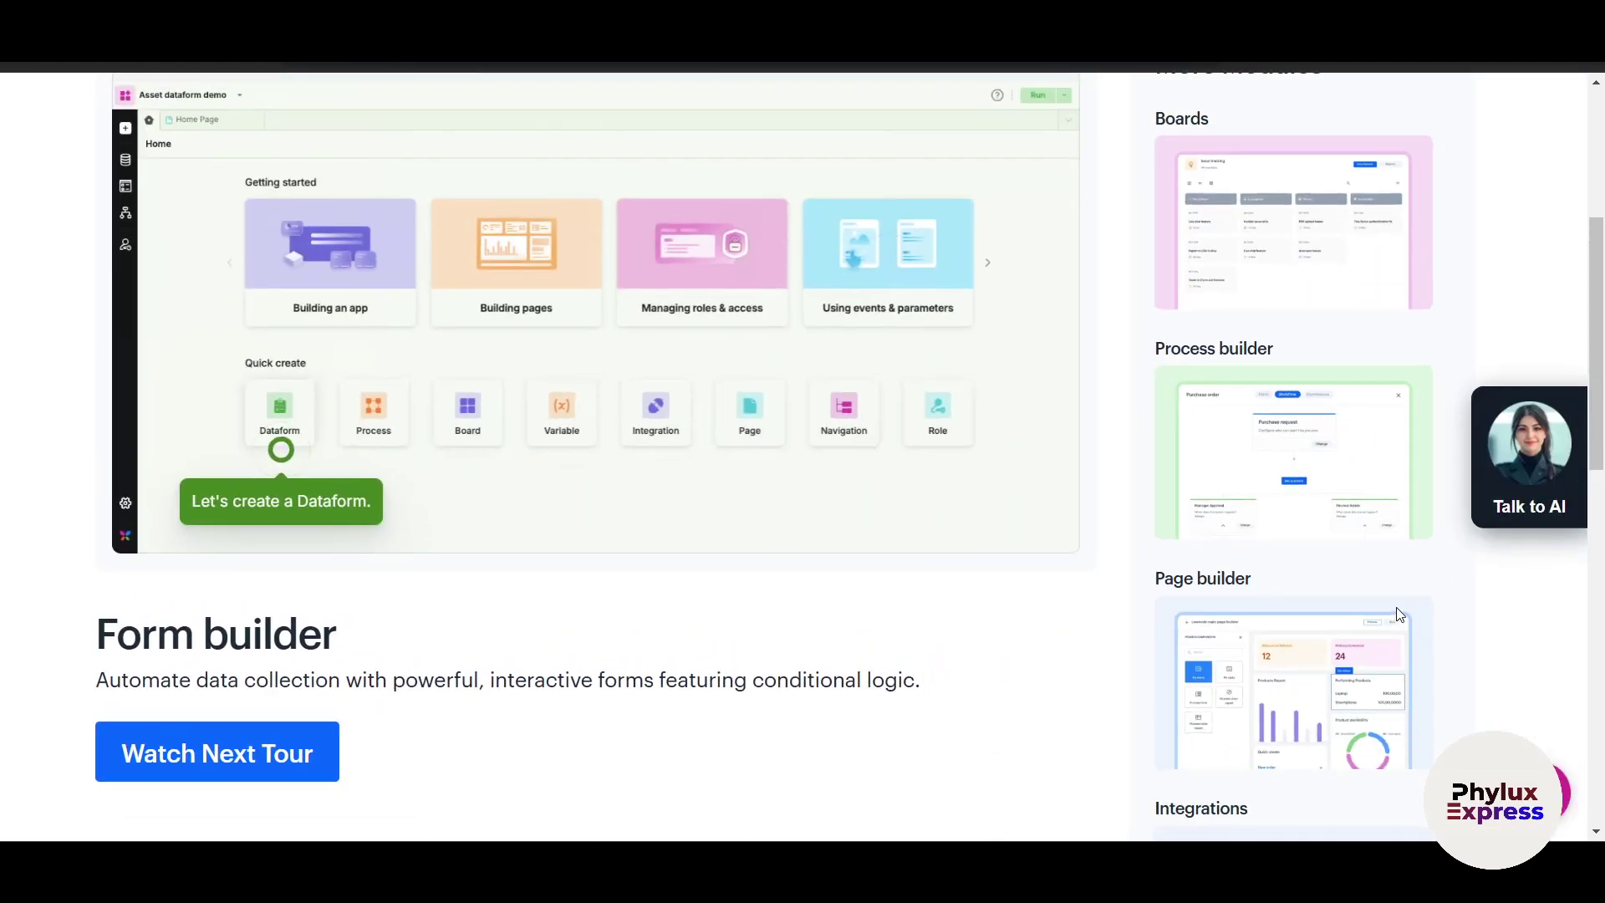
{"action": "scroll", "coordinate": [802, 452], "scroll_direction": "down", "scroll_amount": 4}
{"action": "scroll", "coordinate": [802, 452], "scroll_direction": "up", "scroll_amount": 8}
{"action": "mouse_move", "coordinate": [422, 186]}
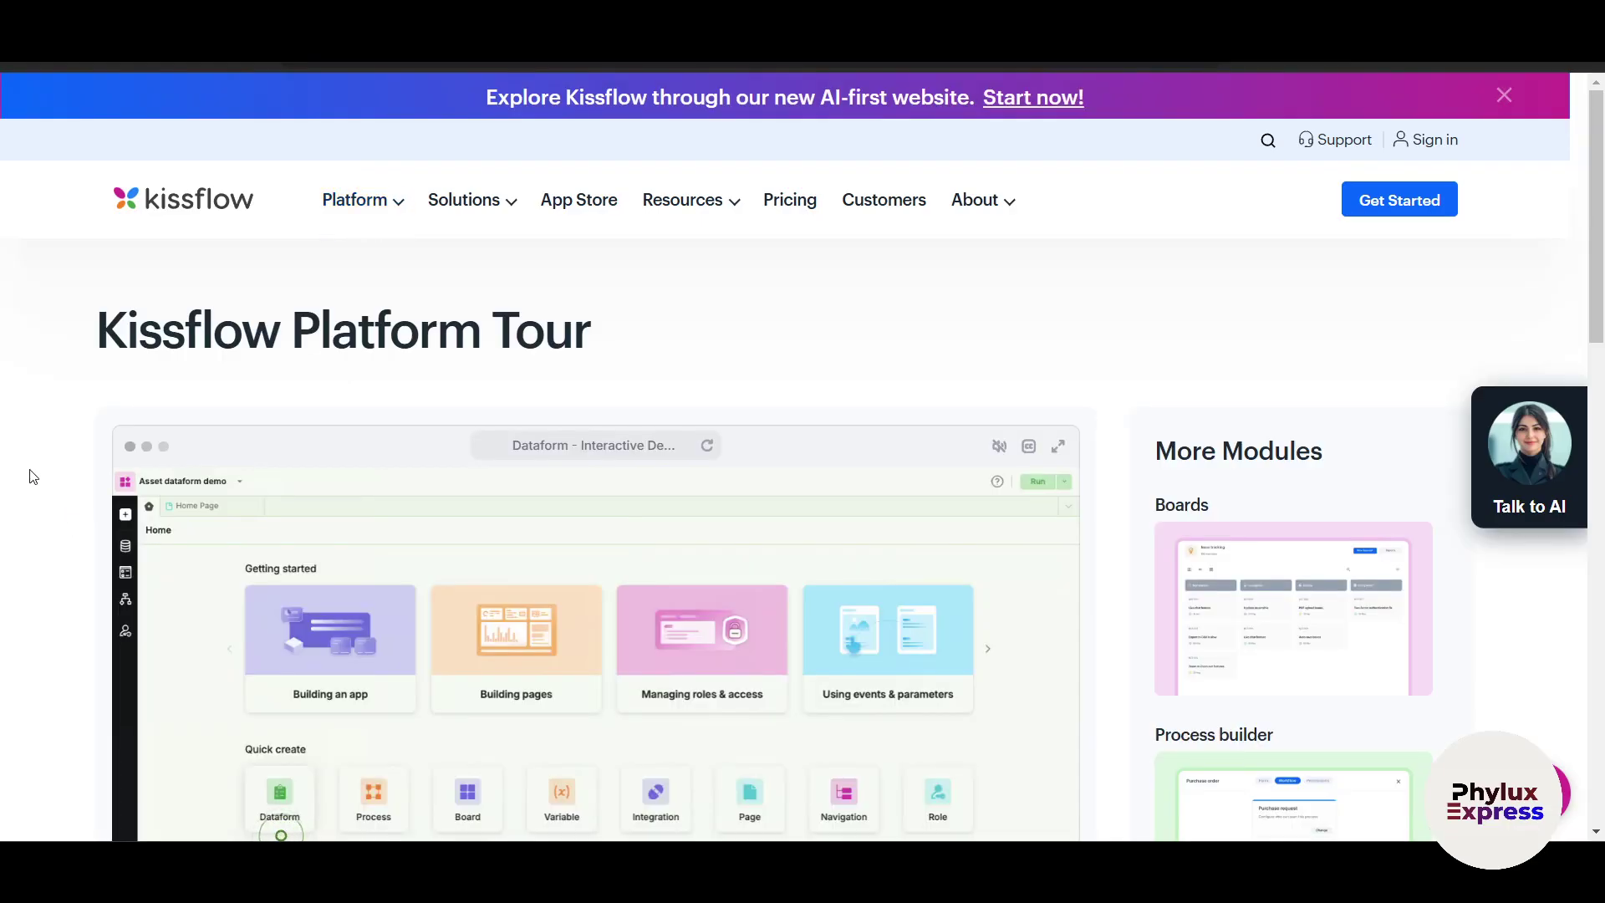
{"action": "scroll", "coordinate": [33, 477], "scroll_direction": "down", "scroll_amount": 3}
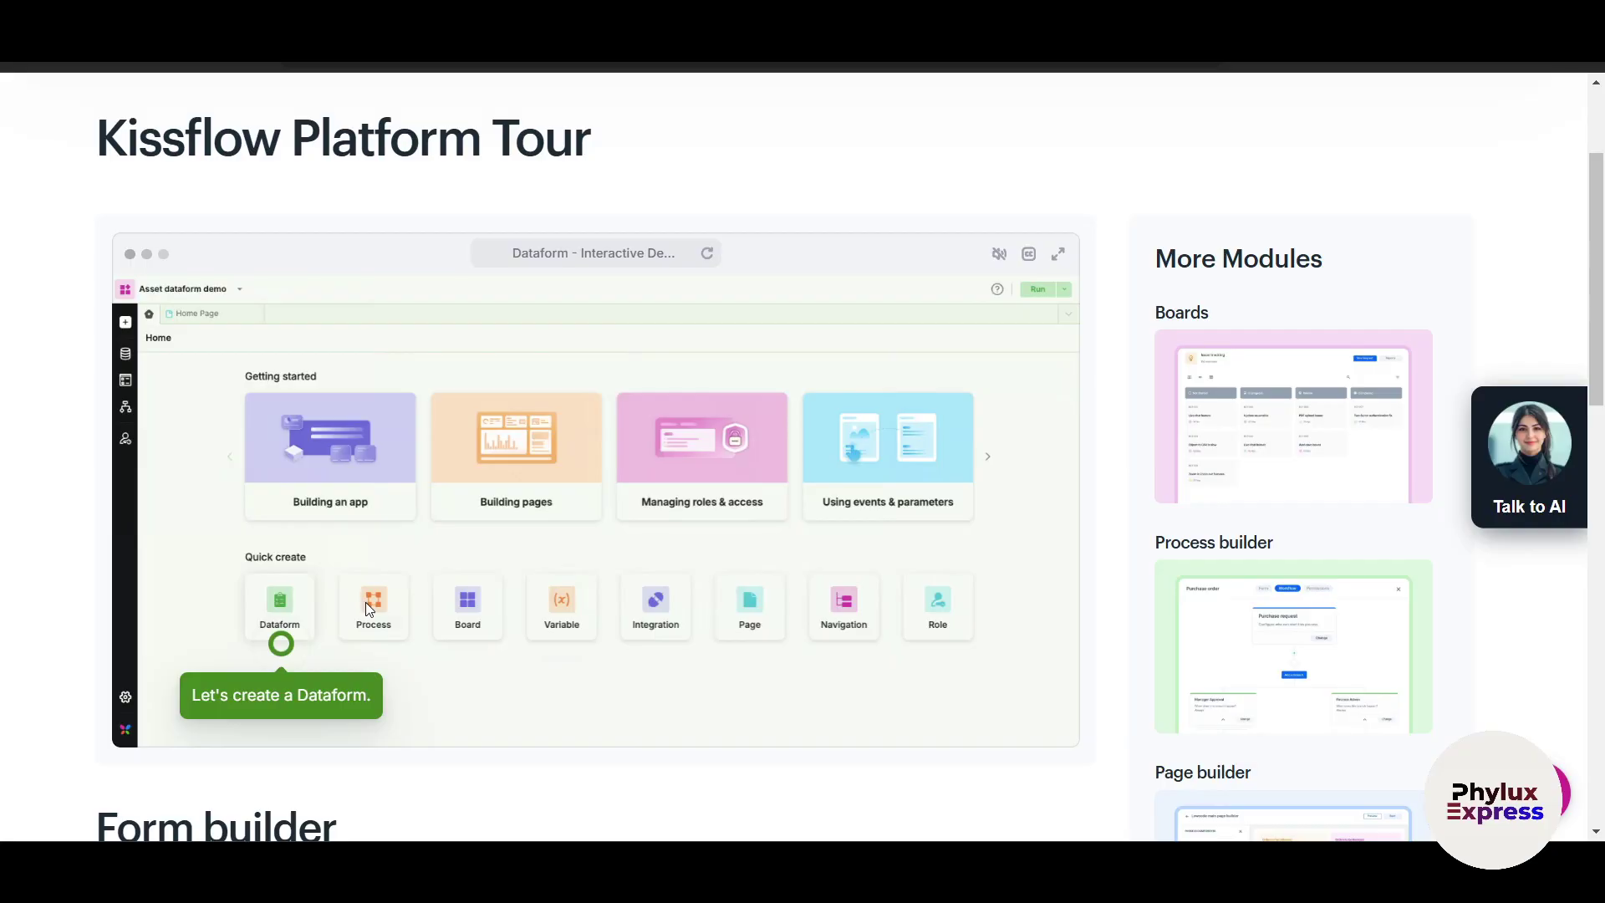
{"action": "left_click", "coordinate": [1058, 254]}
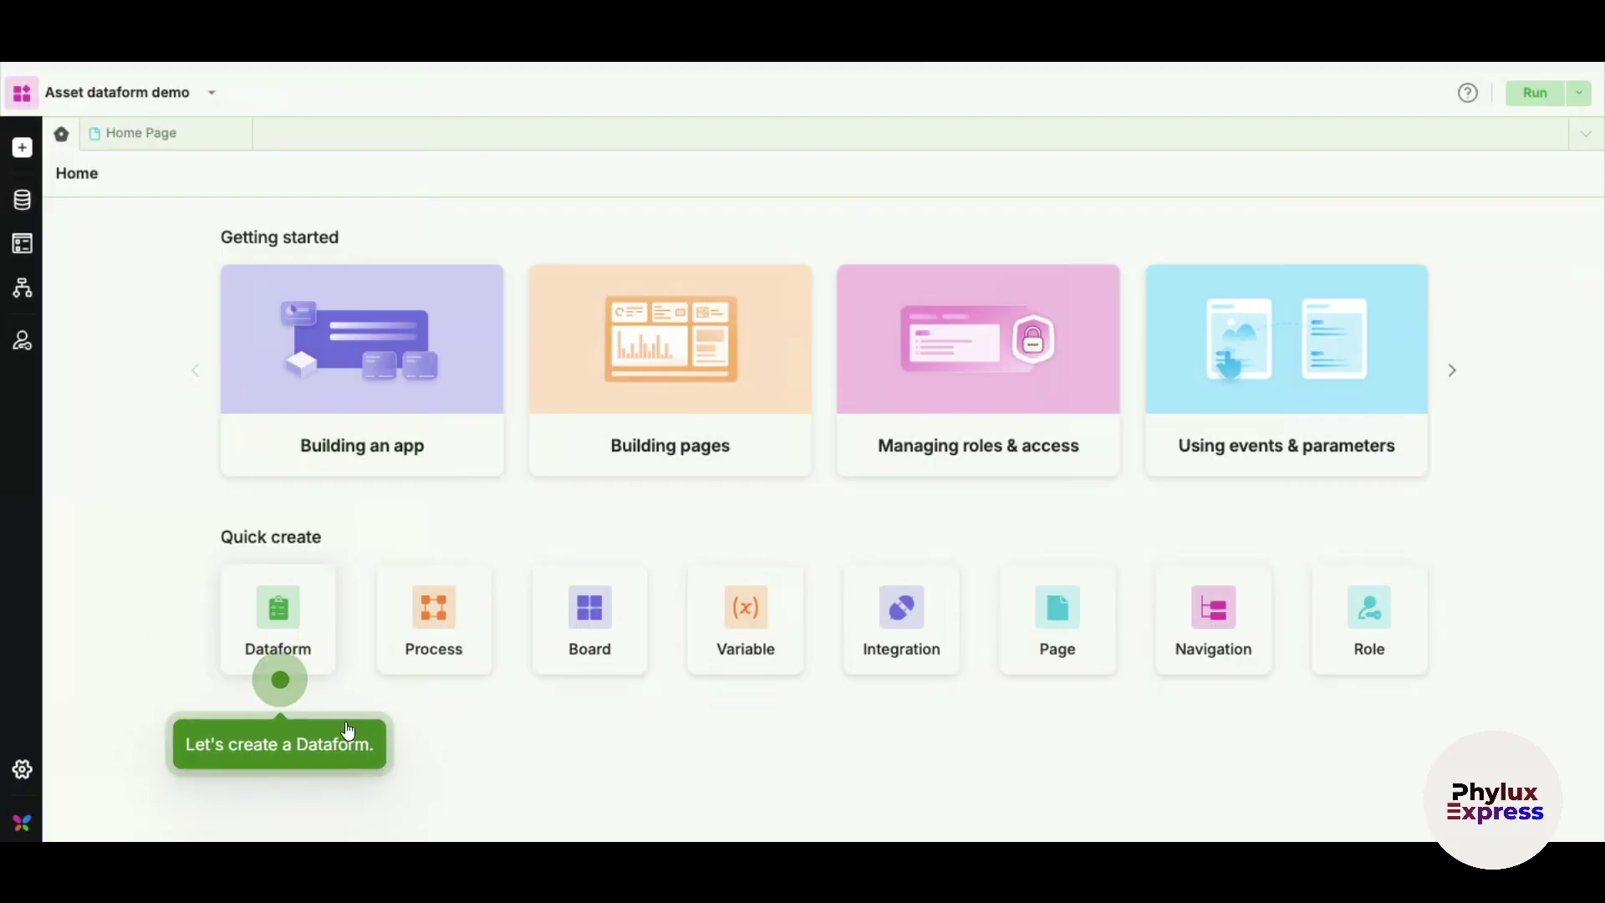
- Create a blank dataform named 'Asset service request' from the Dataform quick-create tile
{"action": "left_click", "coordinate": [285, 642]}
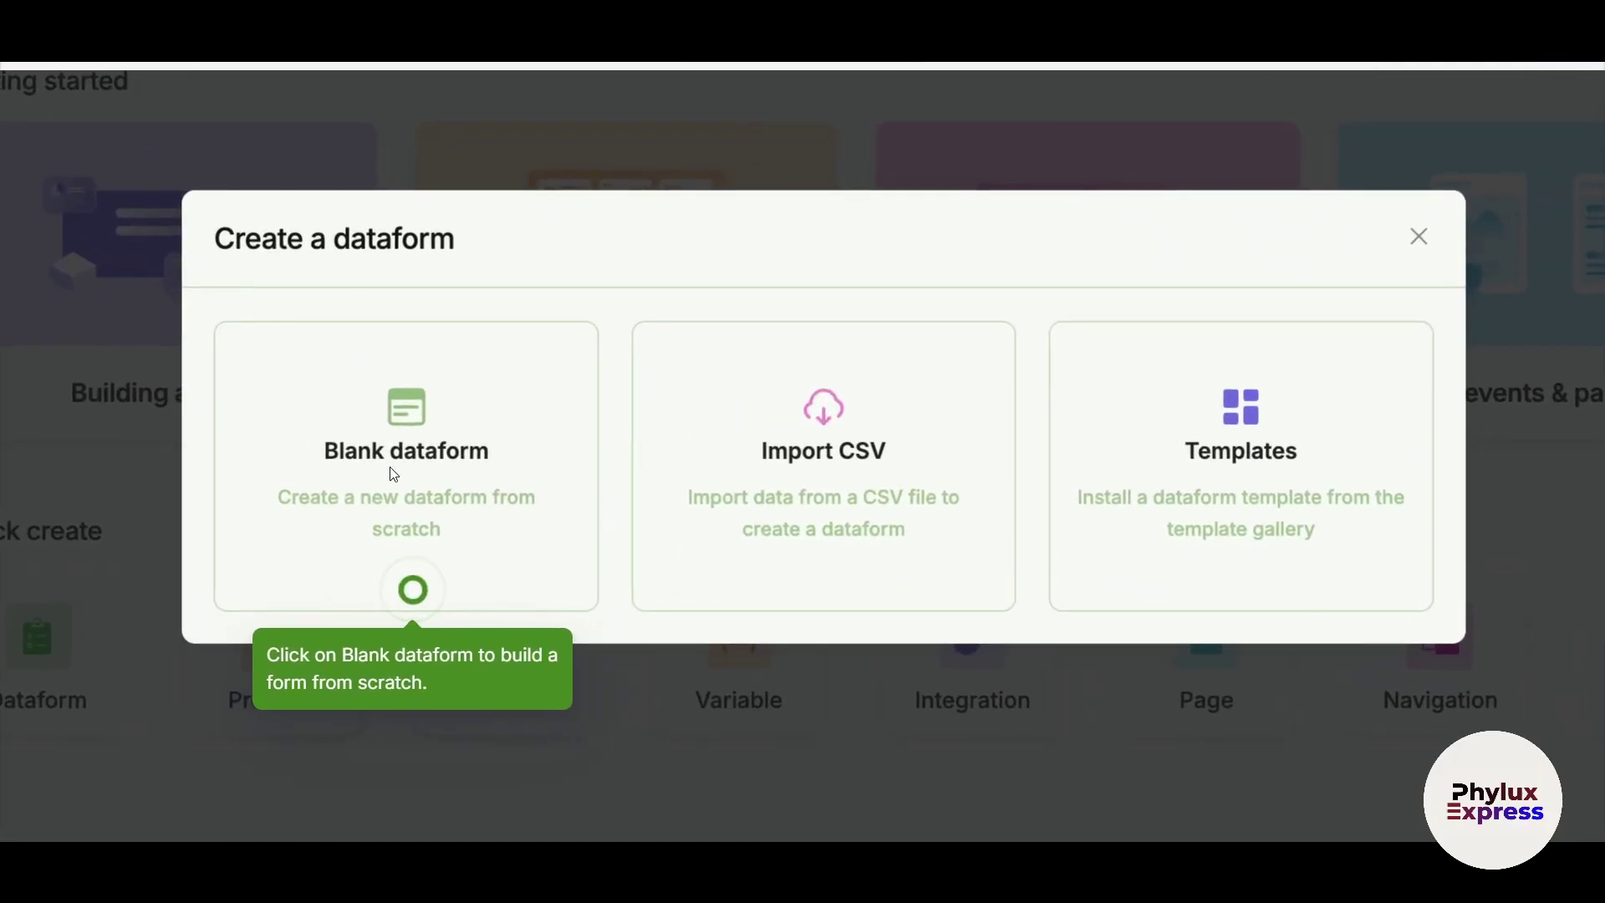
{"action": "left_click", "coordinate": [417, 582]}
{"action": "type", "text": "Asset ser"}
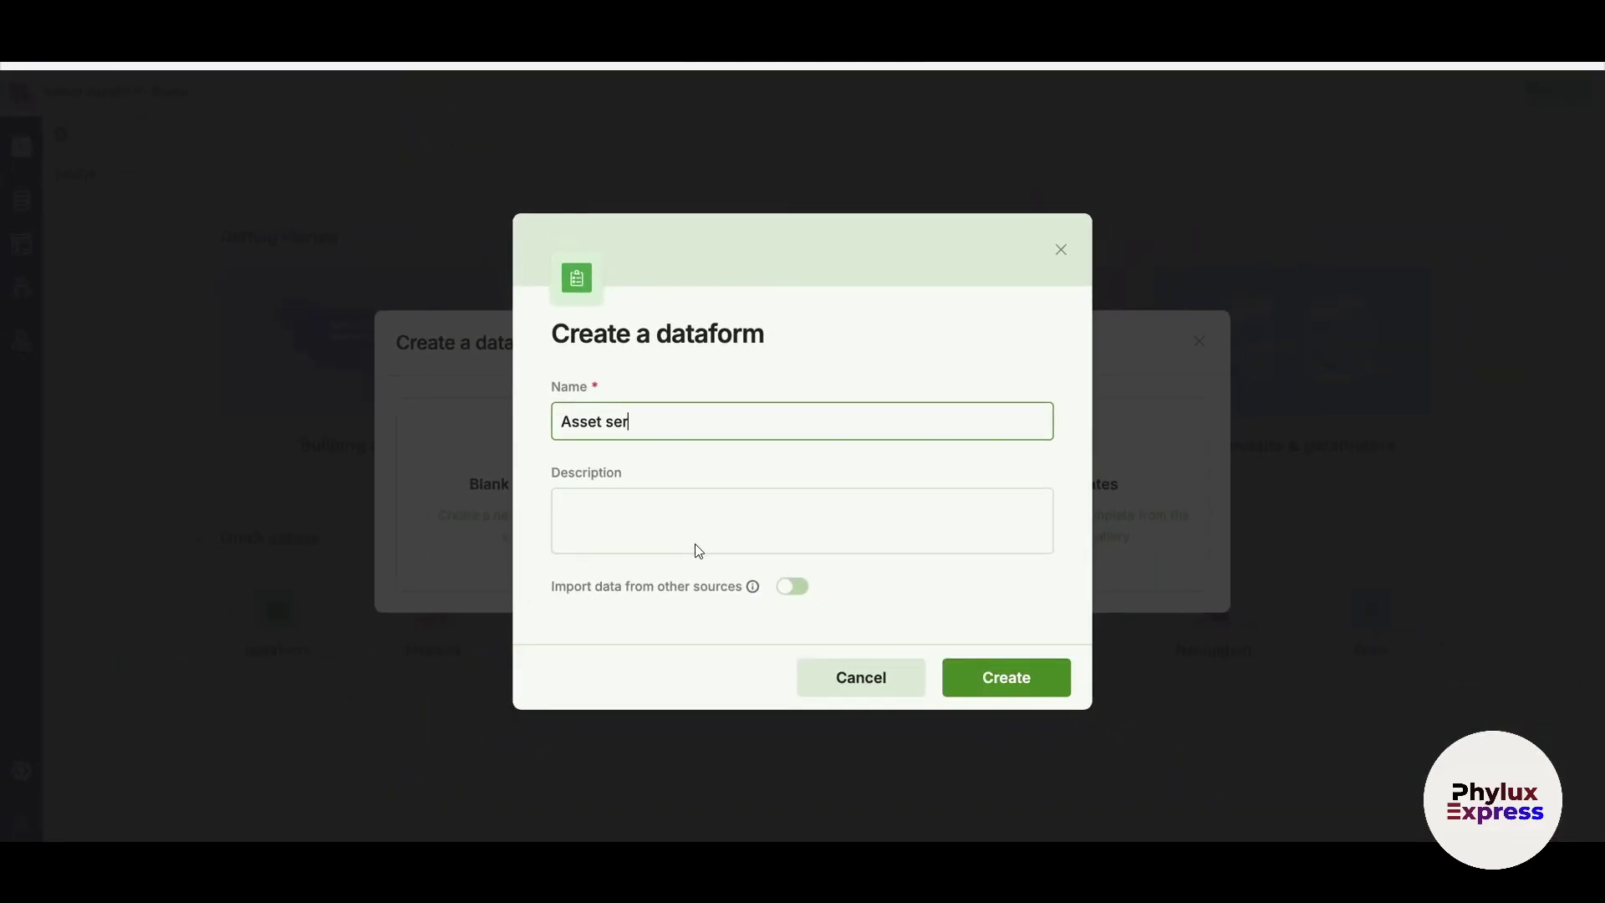
{"action": "type", "text": "vice request"}
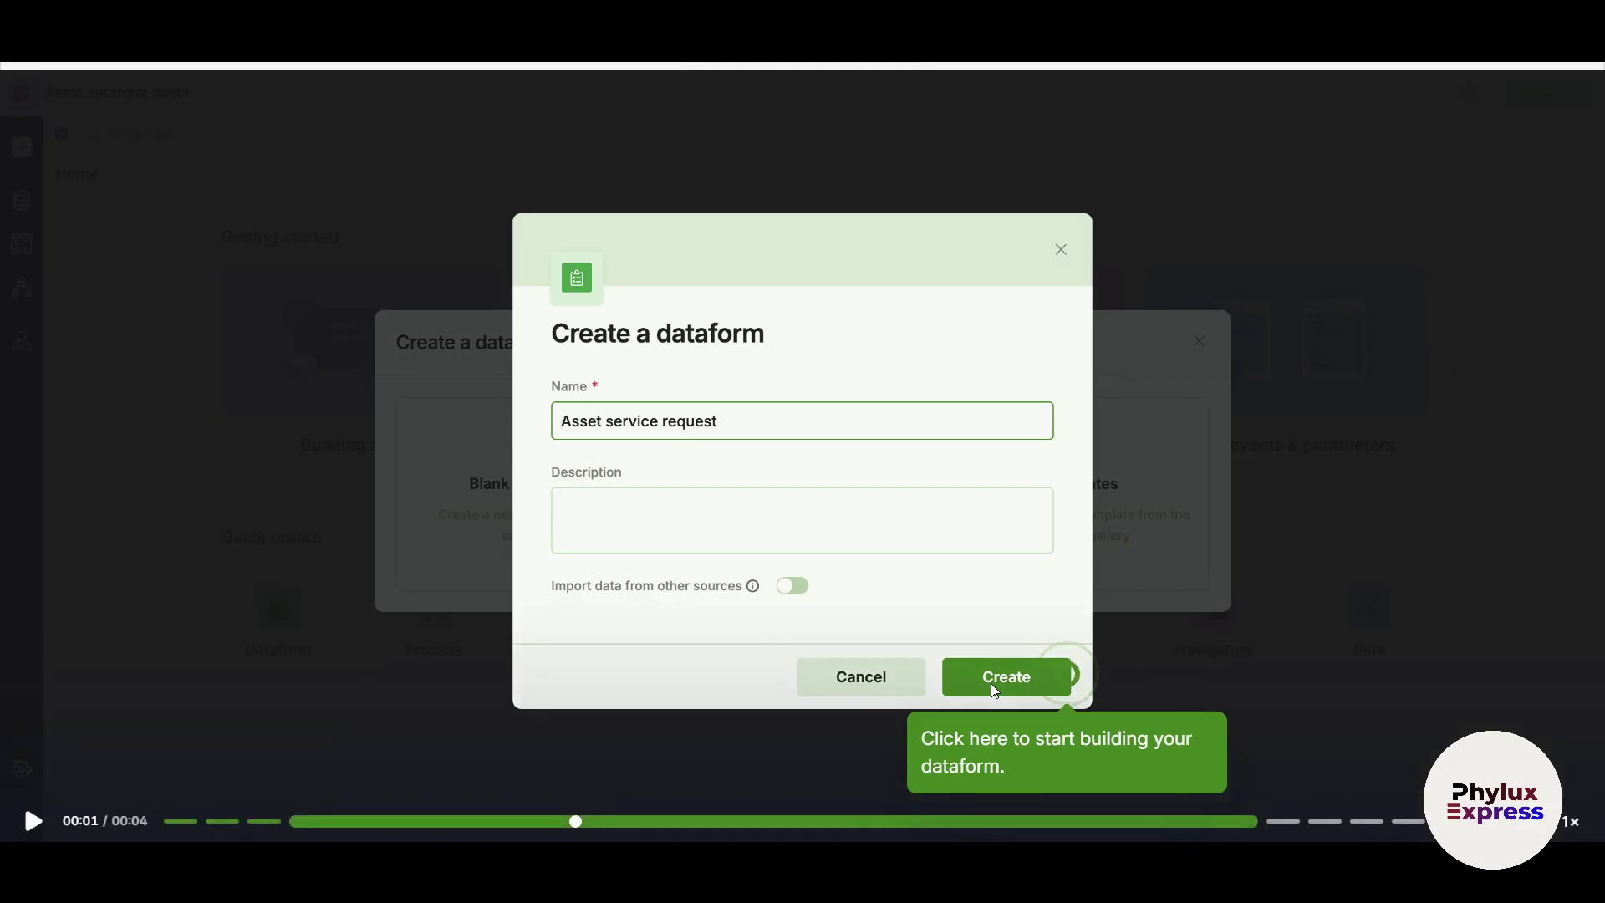
{"action": "left_click", "coordinate": [1066, 683]}
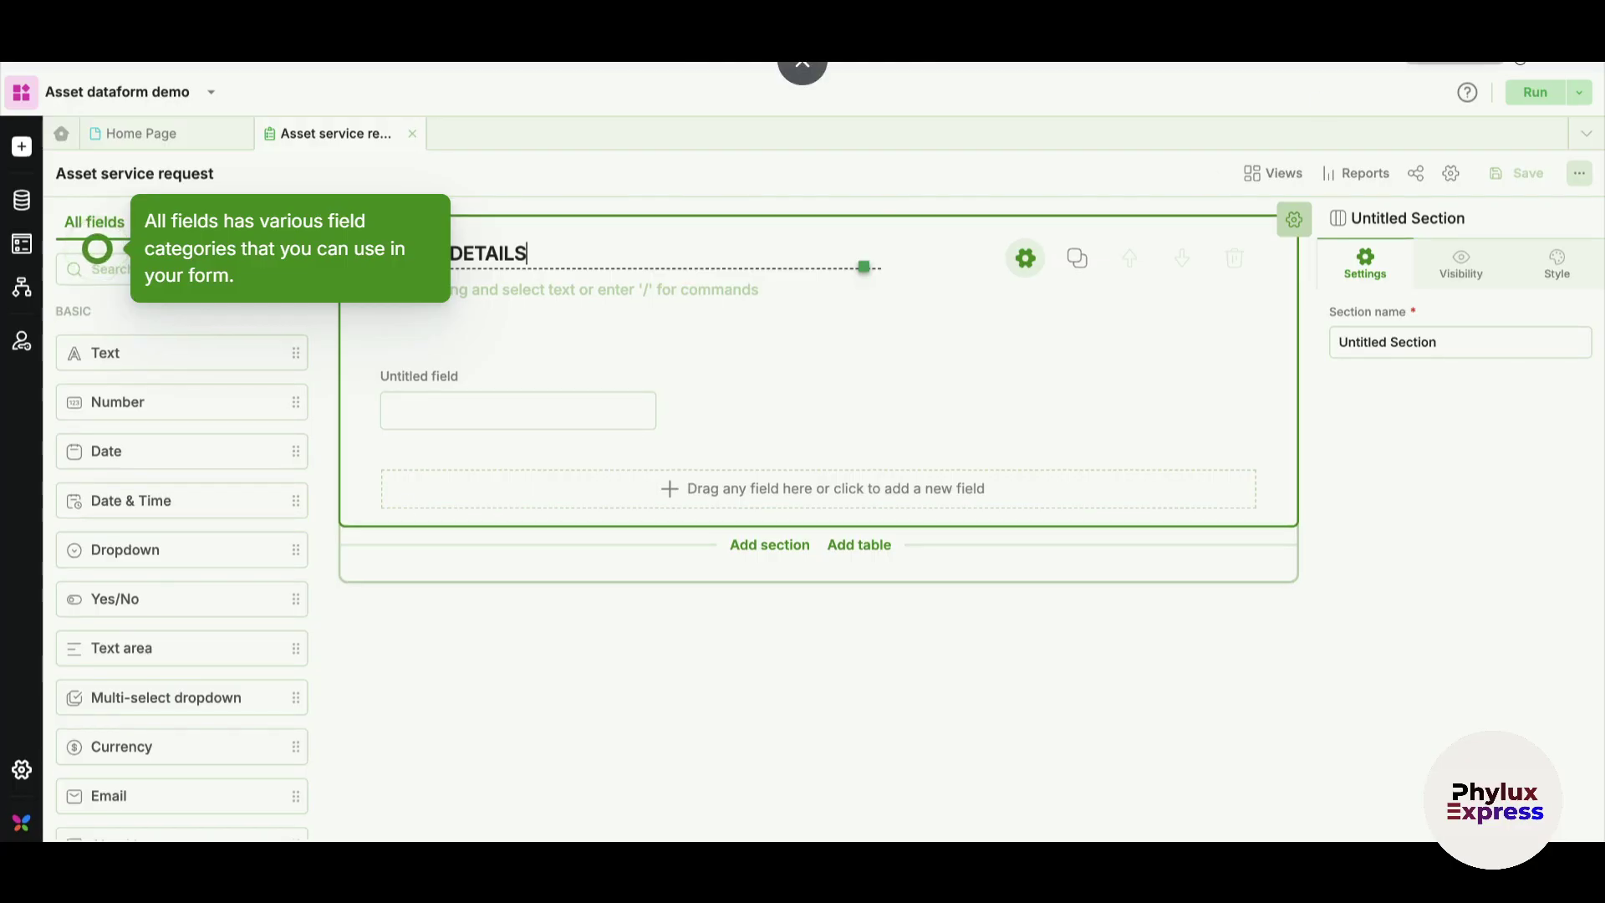
- Follow the tour past field categories and file/media fields to place a Dropdown beside Asset ID
{"action": "left_click", "coordinate": [97, 252]}
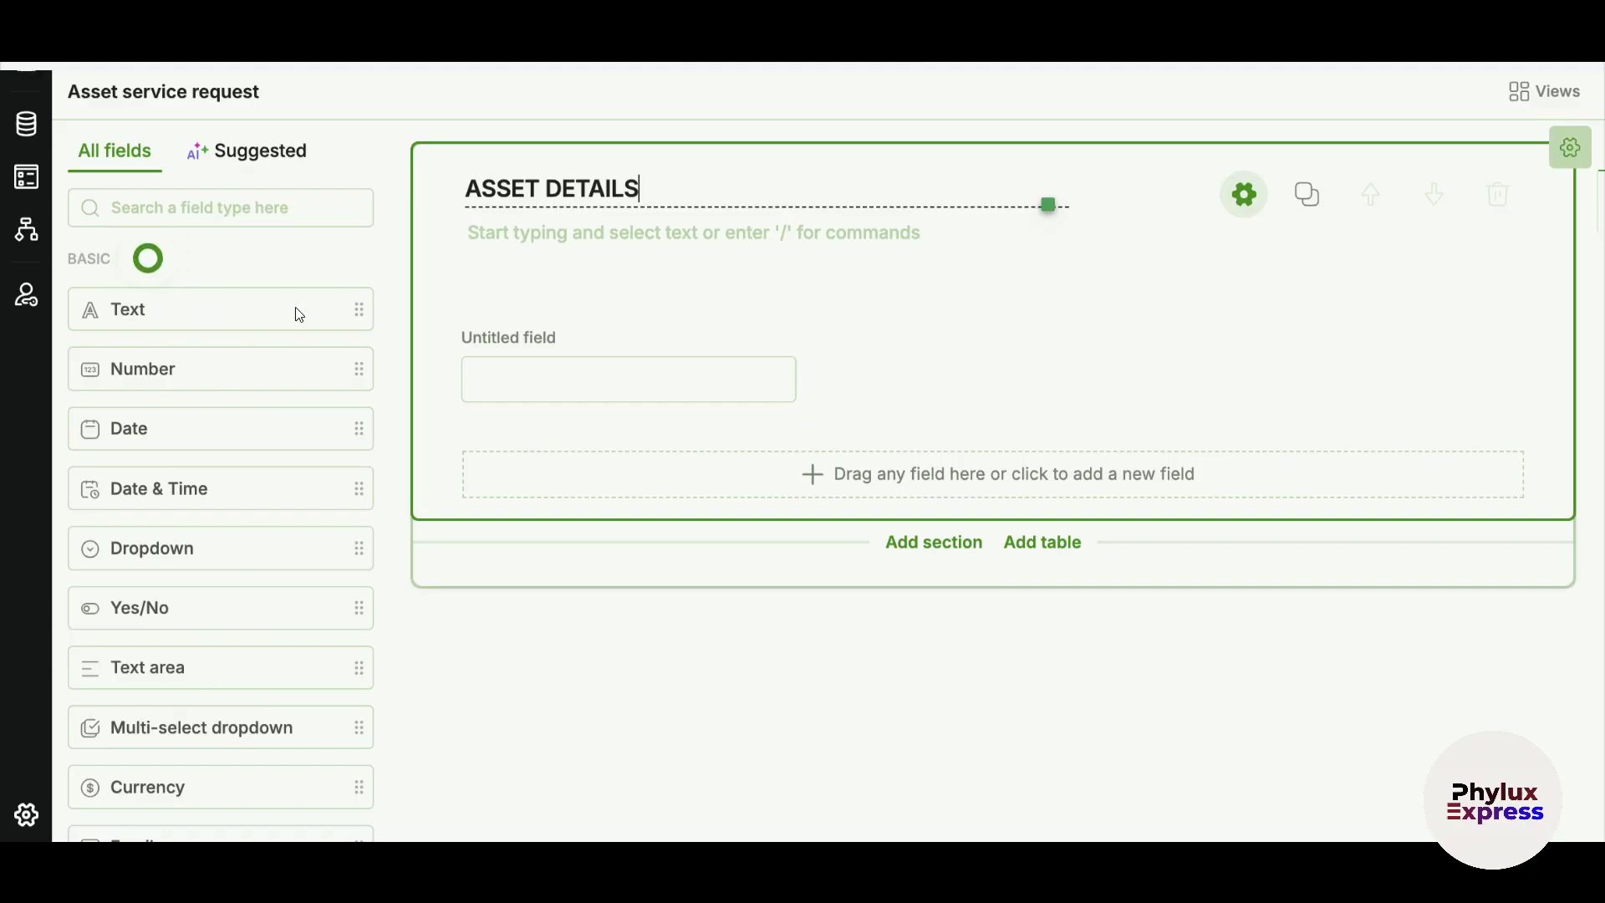
{"action": "scroll", "coordinate": [97, 262], "scroll_direction": "down", "scroll_amount": 8}
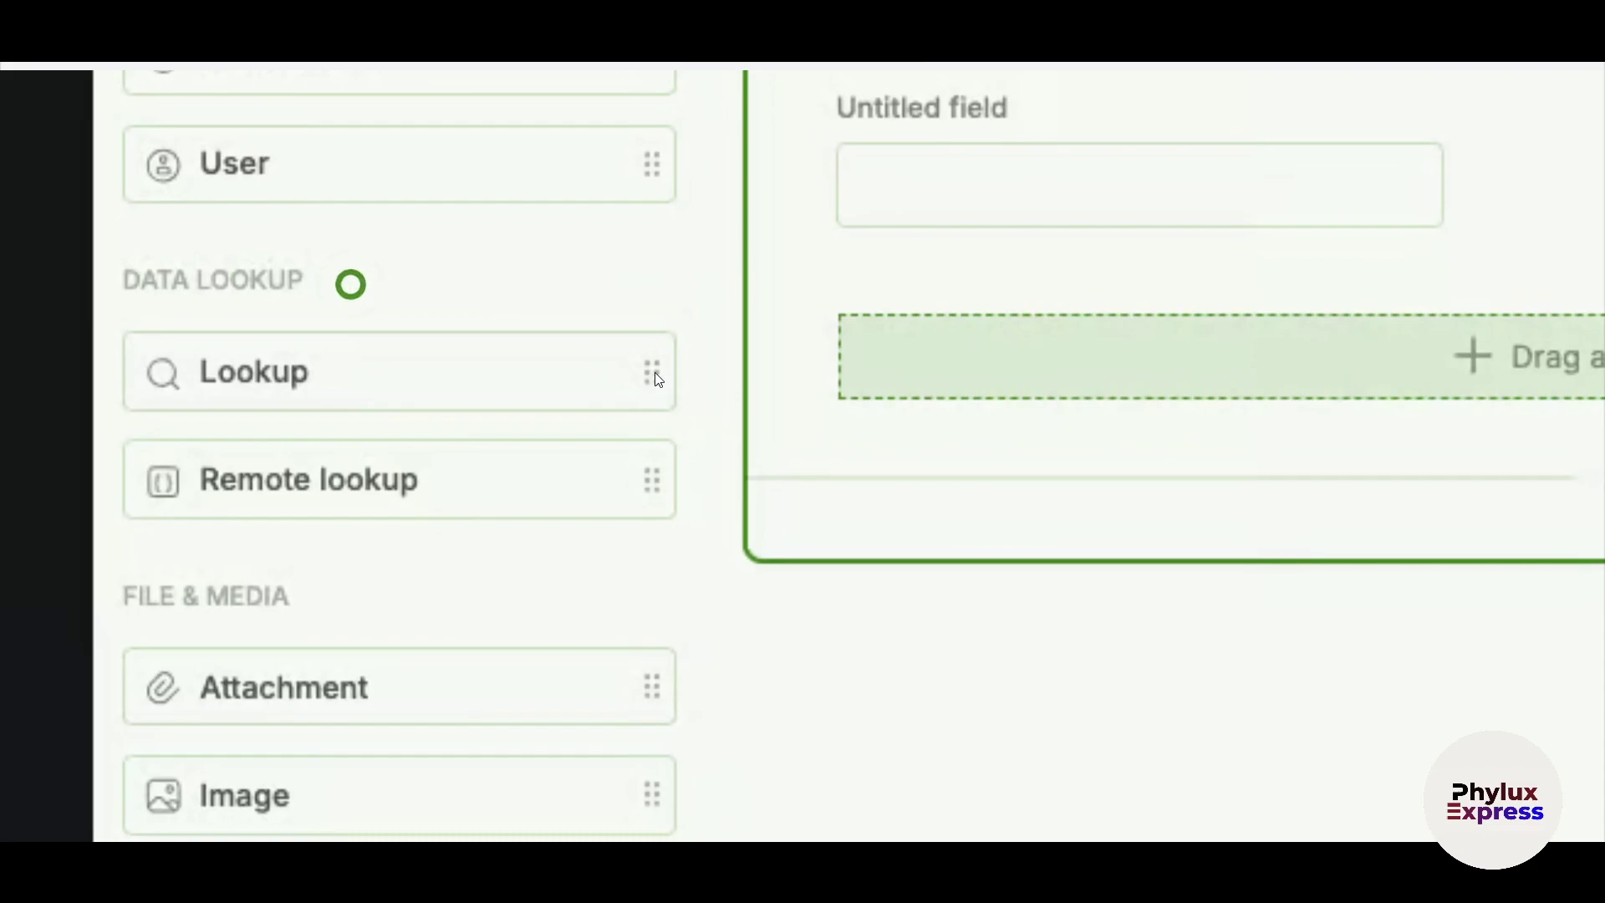
{"action": "left_click", "coordinate": [352, 286]}
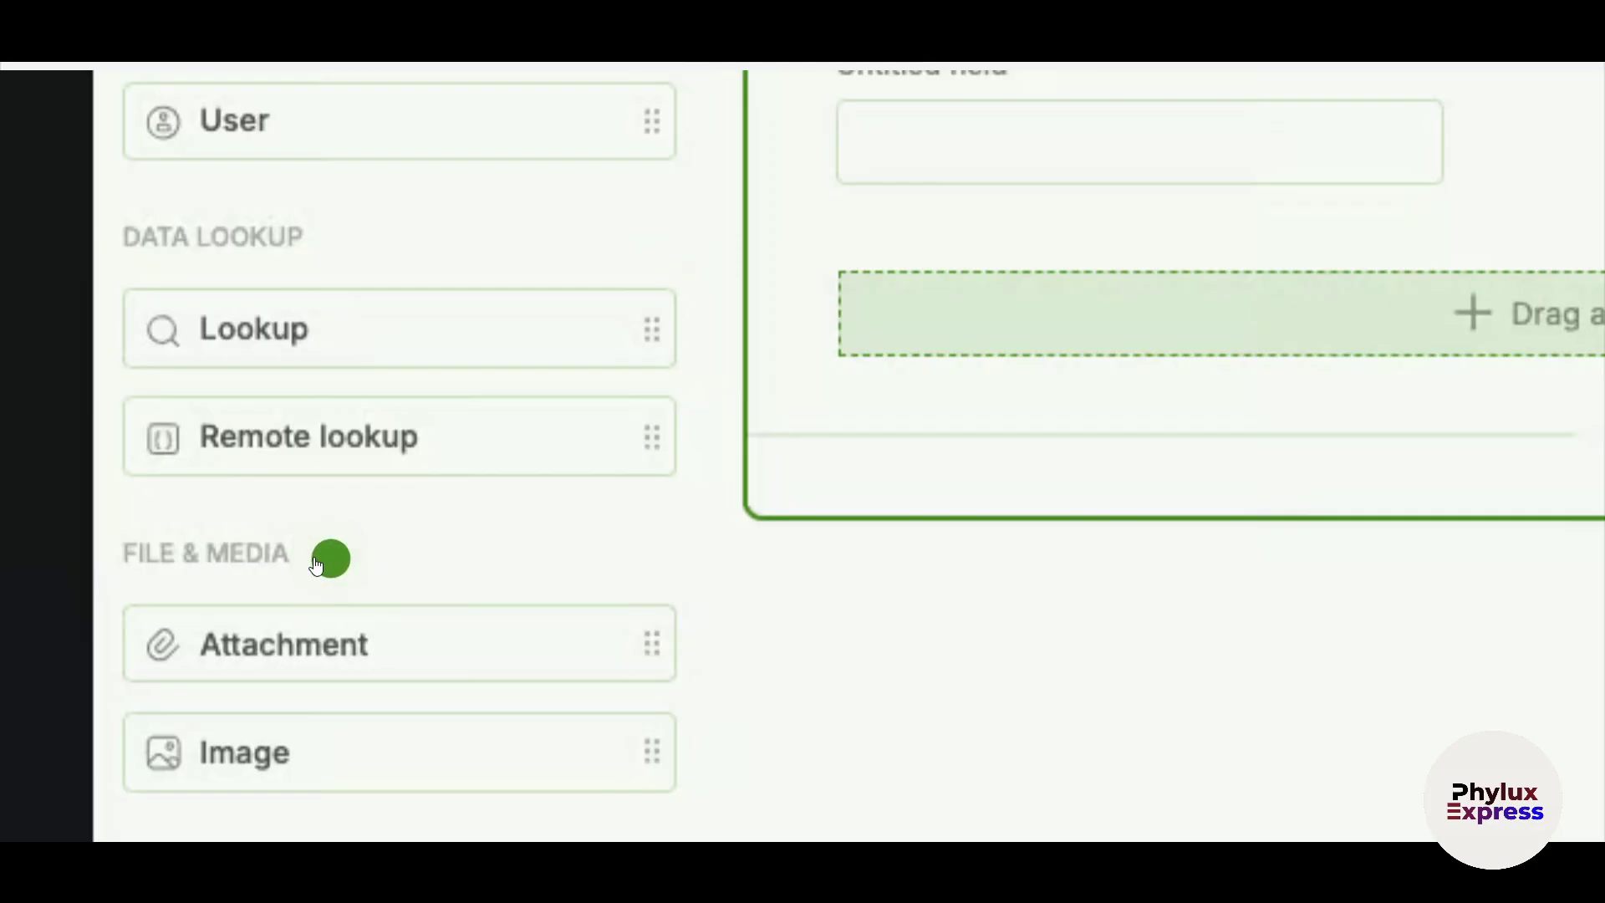
{"action": "scroll", "coordinate": [347, 652], "scroll_direction": "down", "scroll_amount": 5}
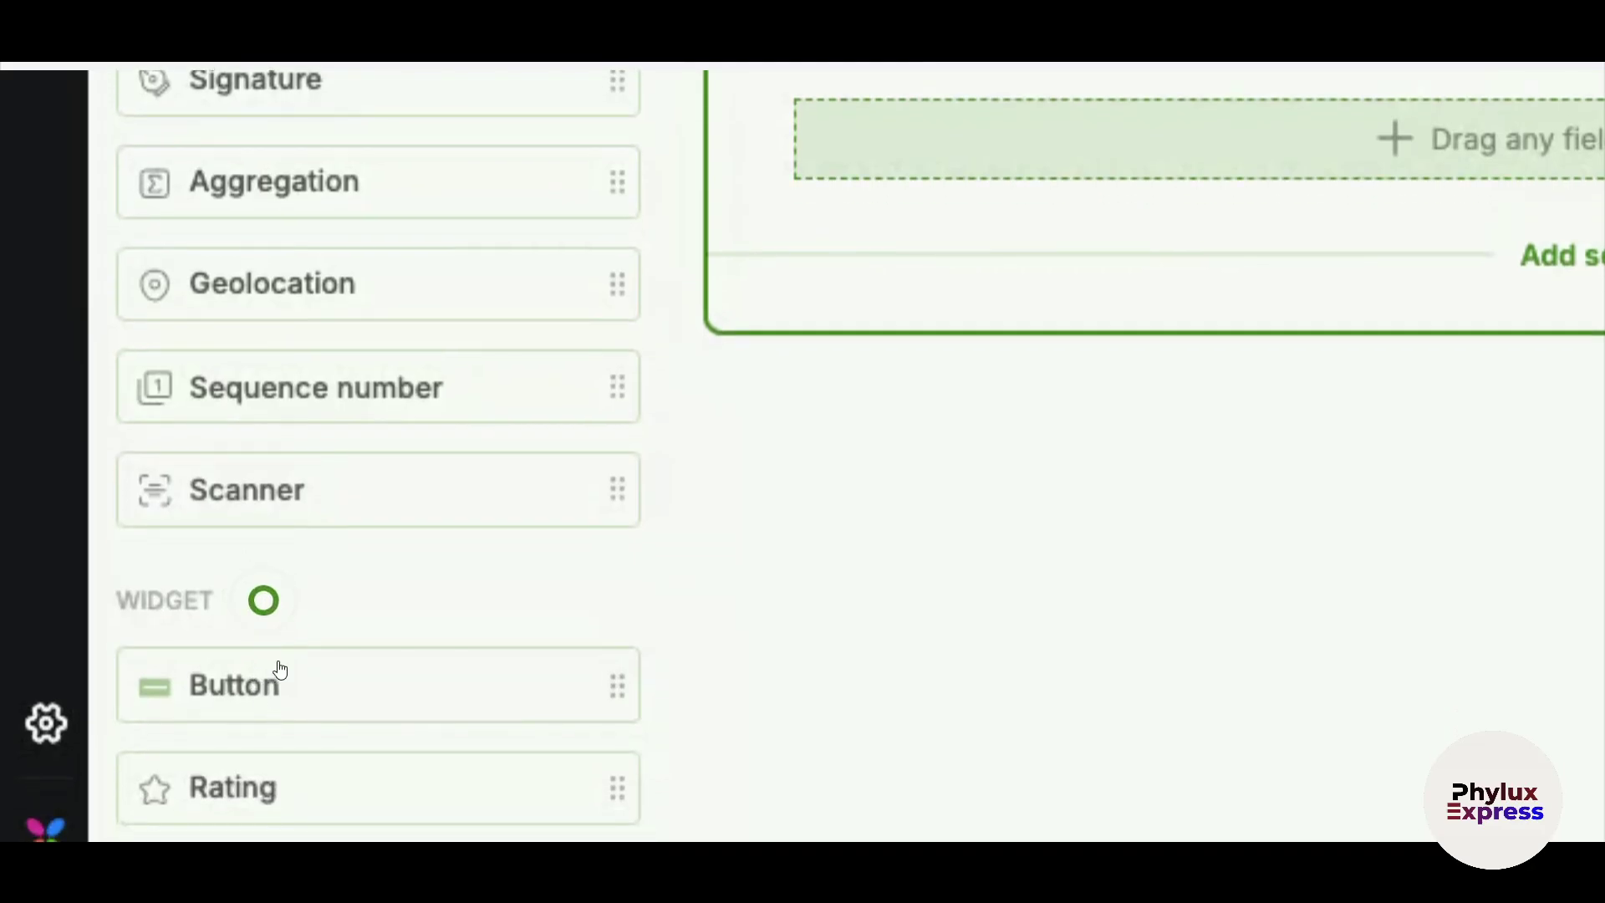
{"action": "left_click", "coordinate": [264, 614]}
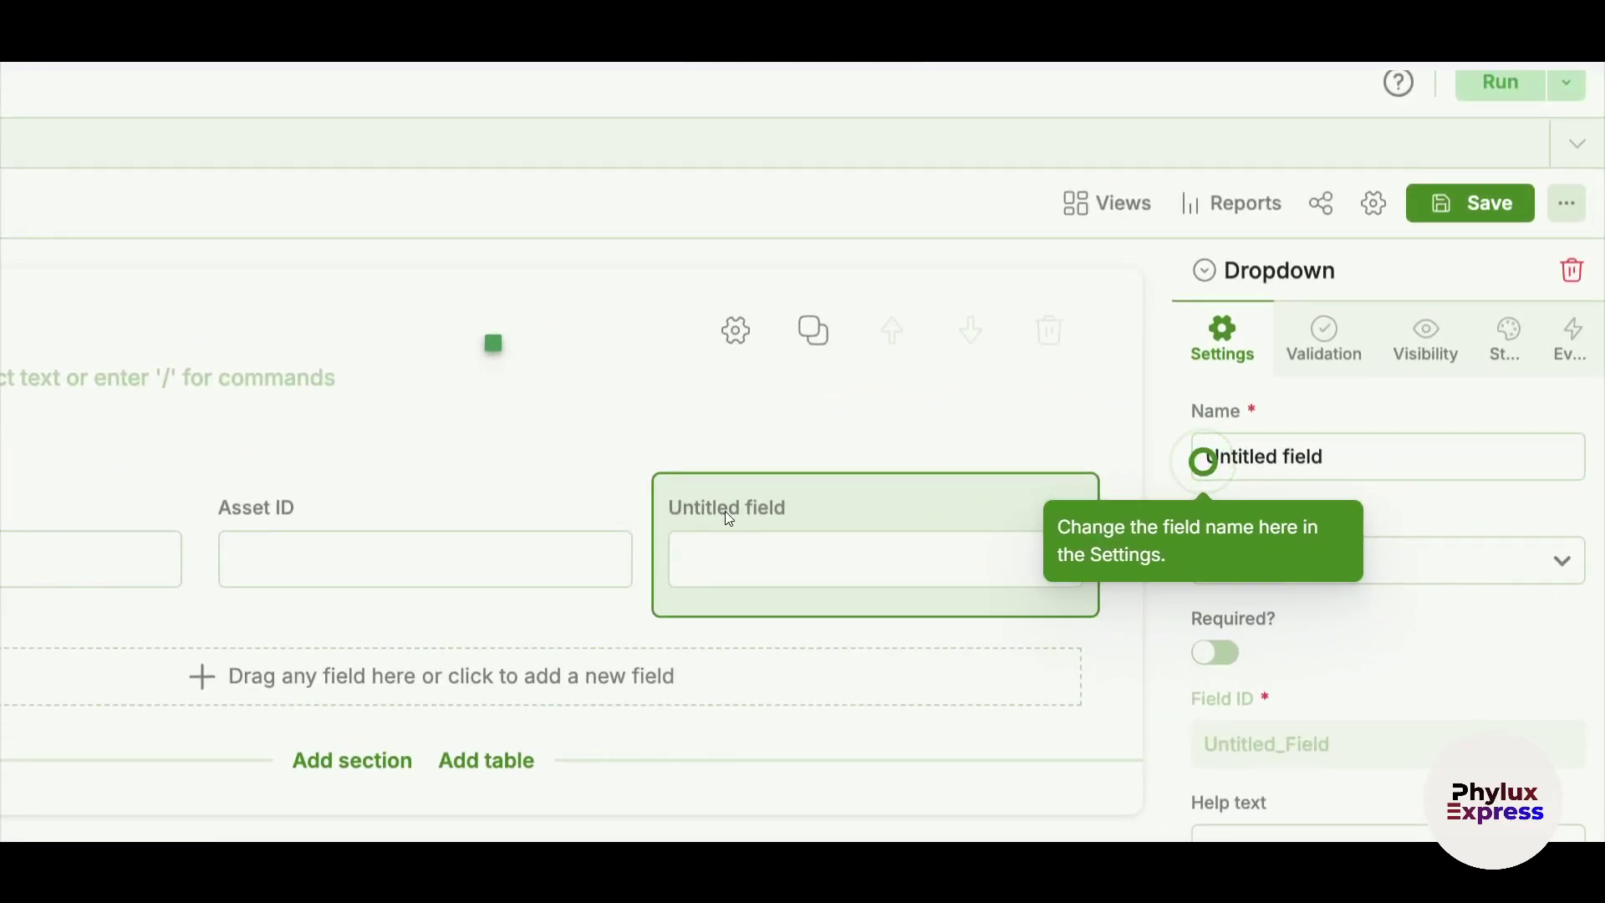
- Rename the new dropdown field to 'Asset category'
{"action": "left_click", "coordinate": [1419, 459]}
{"action": "key", "text": "ctrl+a"}
{"action": "key", "text": "BackSpace"}
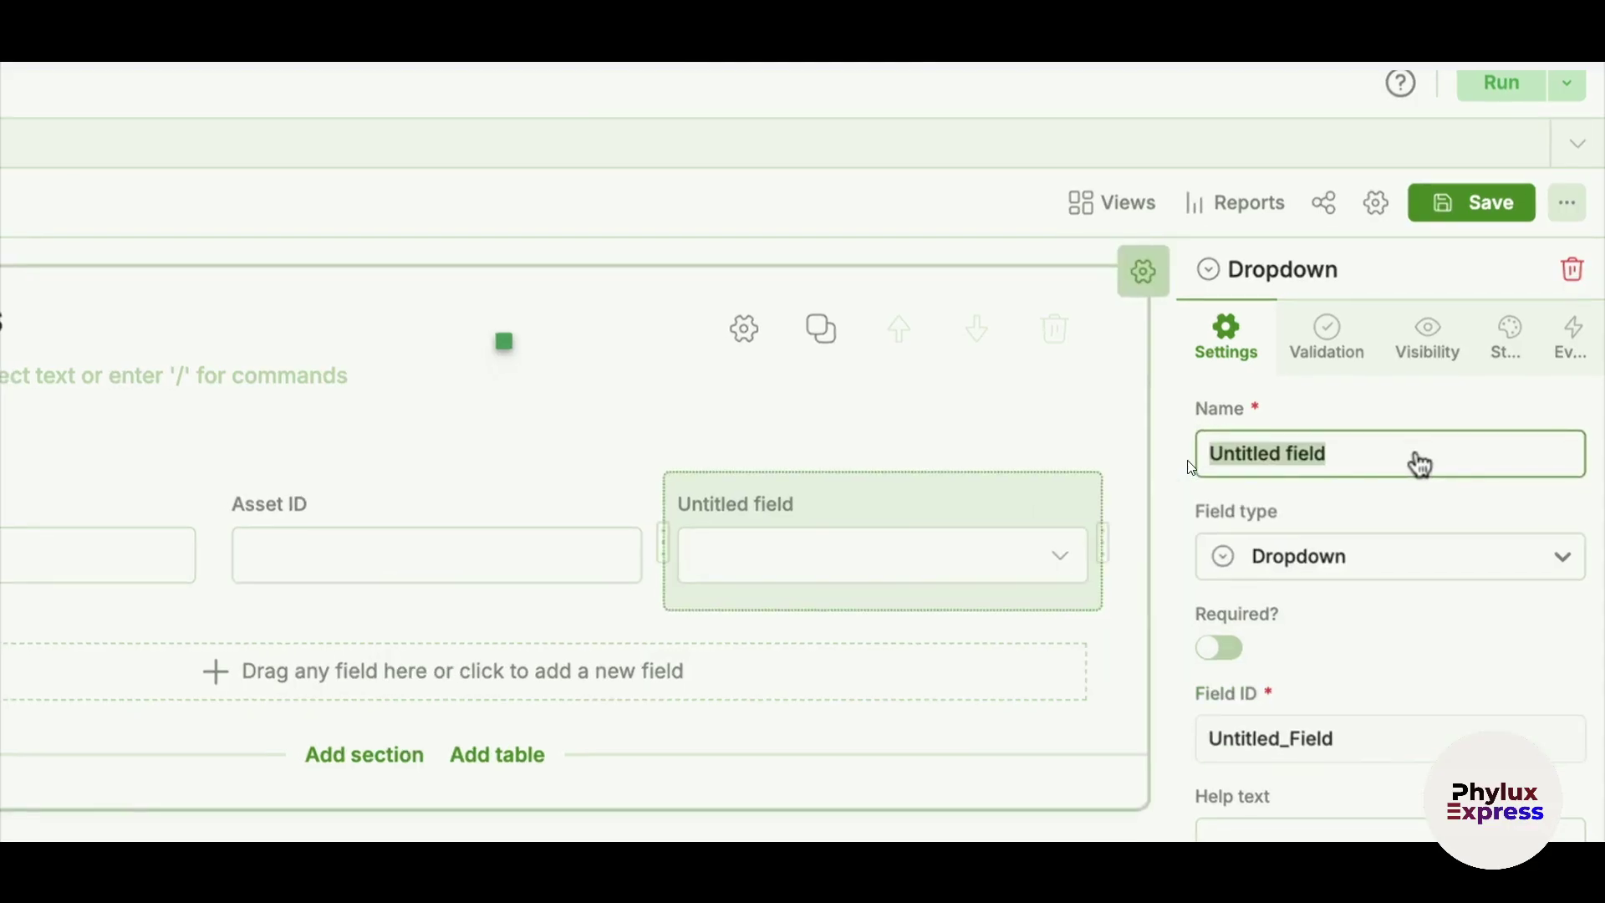
{"action": "type", "text": "Asse"}
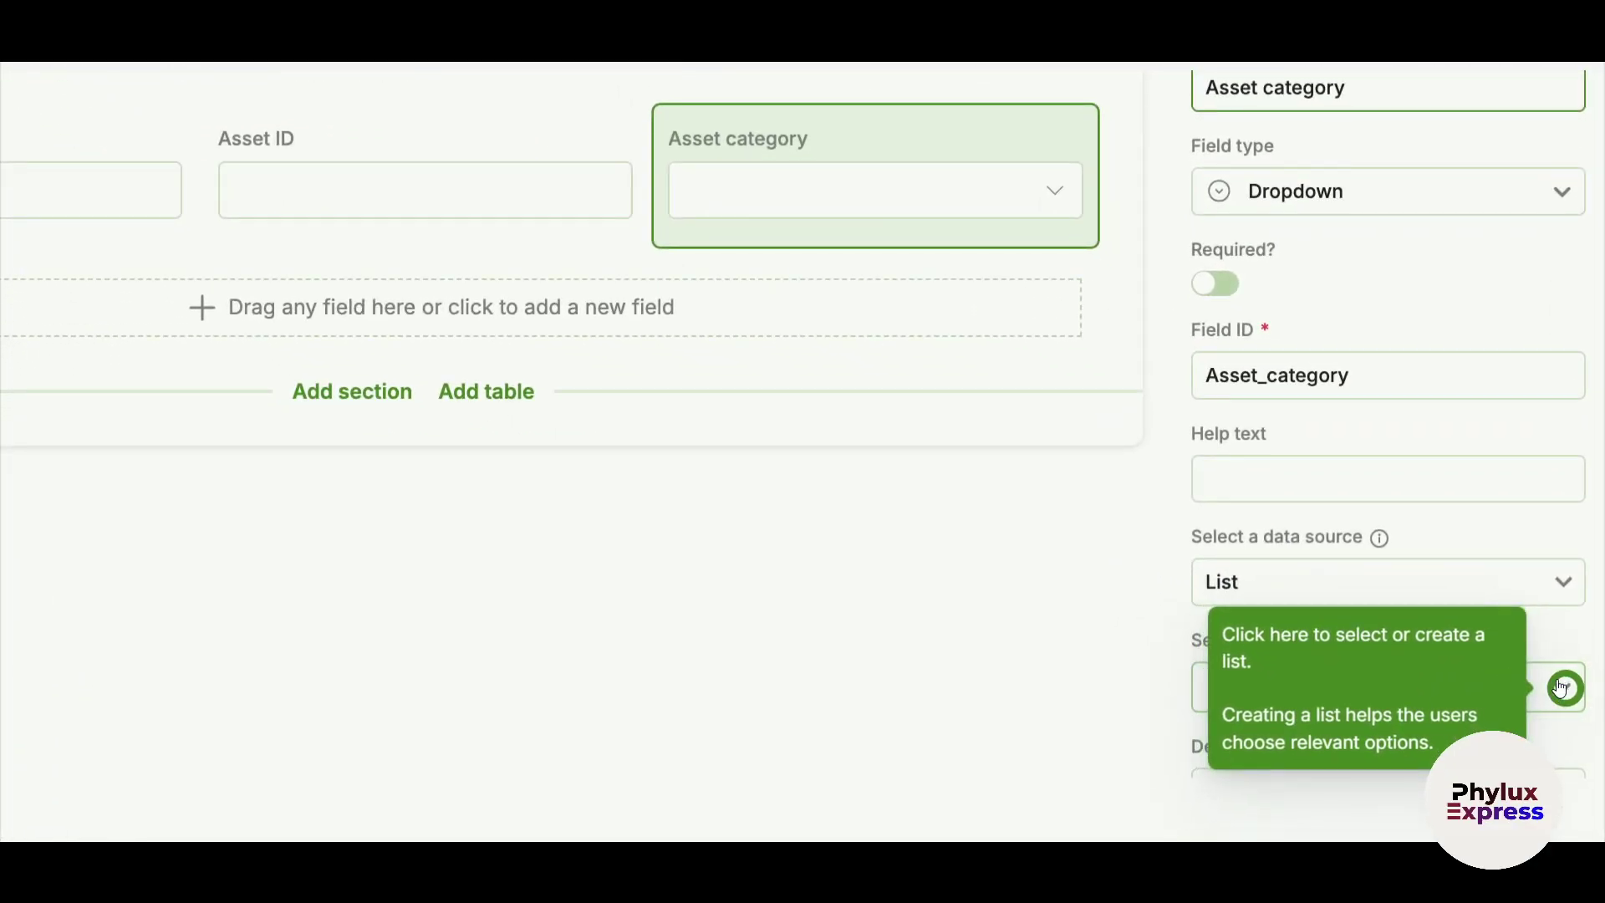
- Create 'Asset category list' with items Laptop, Charger, Cable, Mouse and Keyboard
{"action": "left_click", "coordinate": [1560, 687]}
{"action": "left_click", "coordinate": [678, 284]}
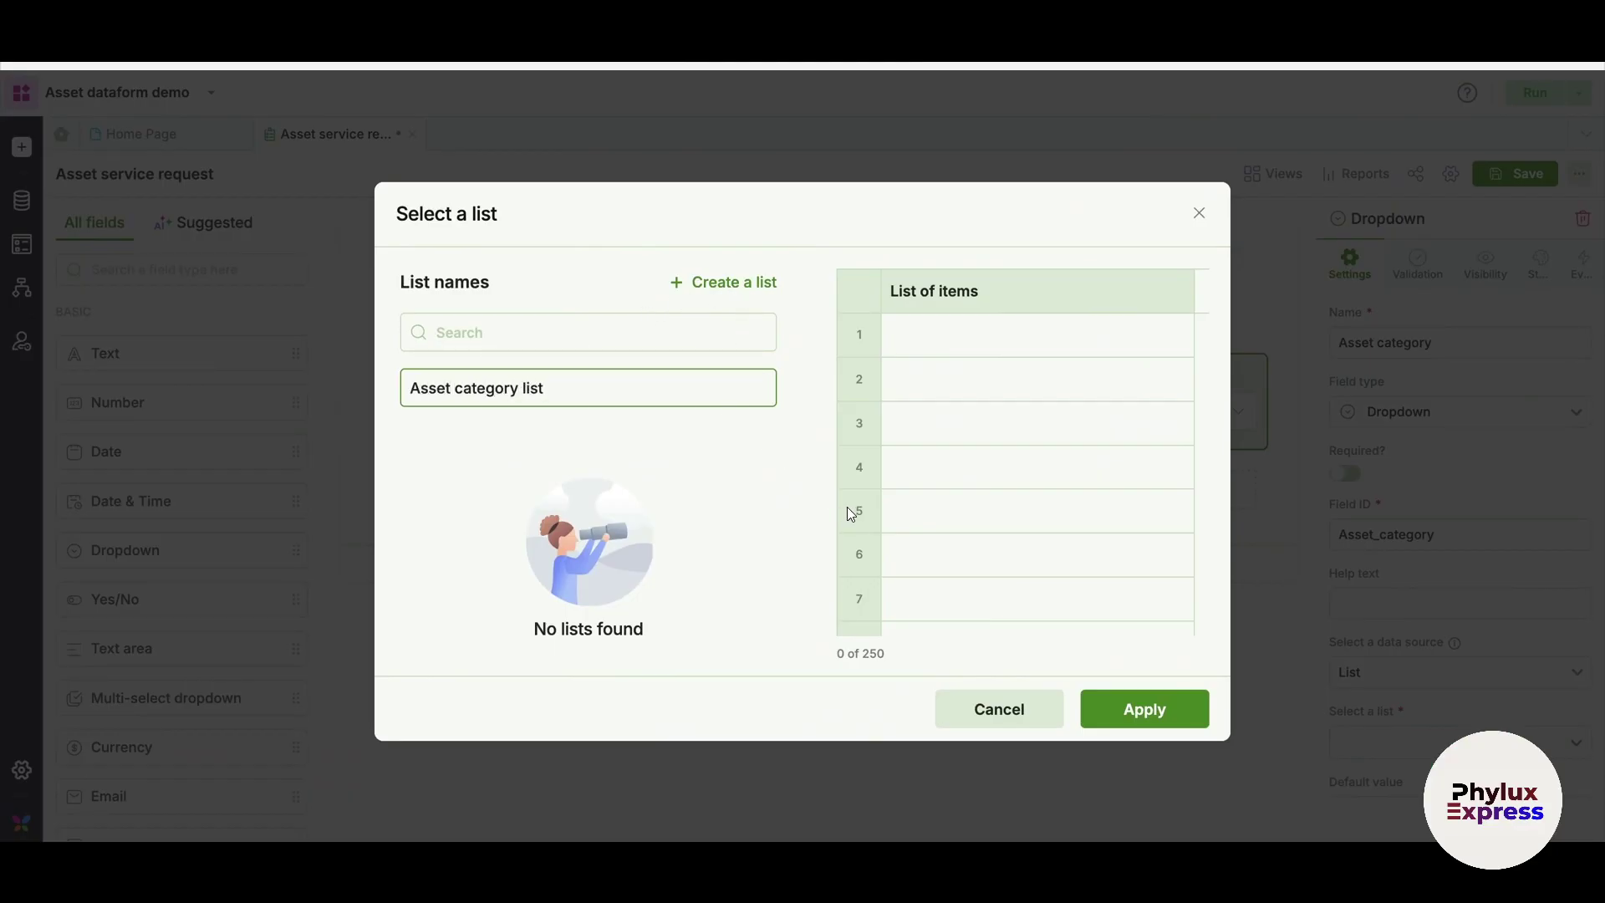
{"action": "left_click", "coordinate": [978, 332]}
{"action": "type", "text": "Laptop"}
{"action": "key", "text": "Return"}
{"action": "type", "text": "Charger"}
{"action": "key", "text": "Return"}
{"action": "type", "text": "Cable"}
{"action": "key", "text": "Return"}
{"action": "type", "text": "Mouse"}
{"action": "key", "text": "Return"}
{"action": "type", "text": "Ke"}
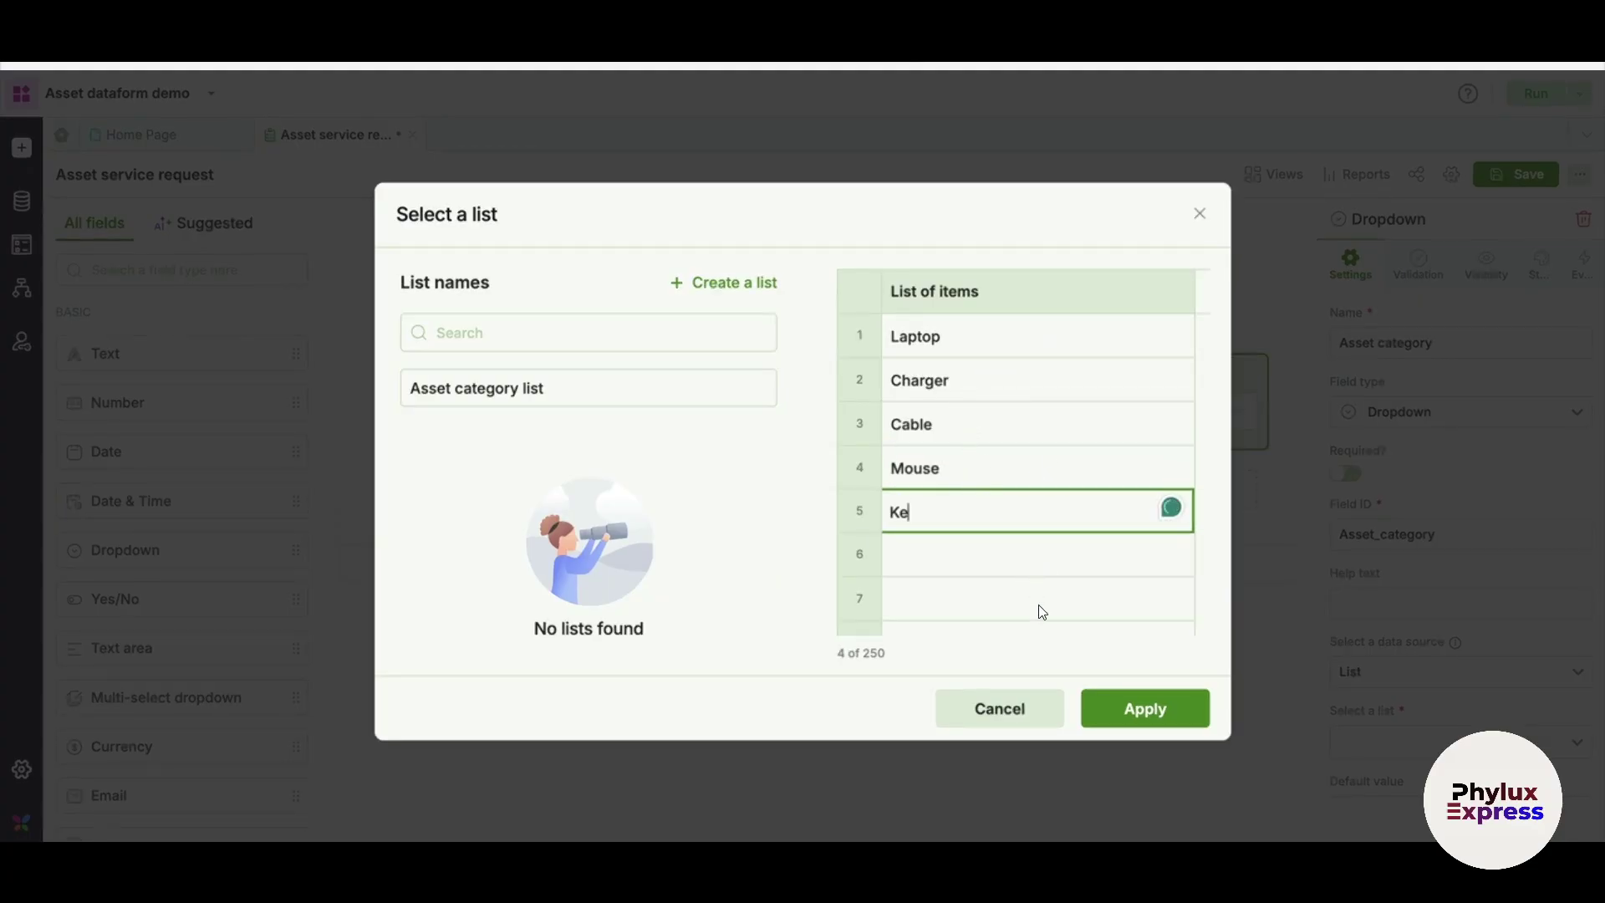
{"action": "type", "text": "yboard"}
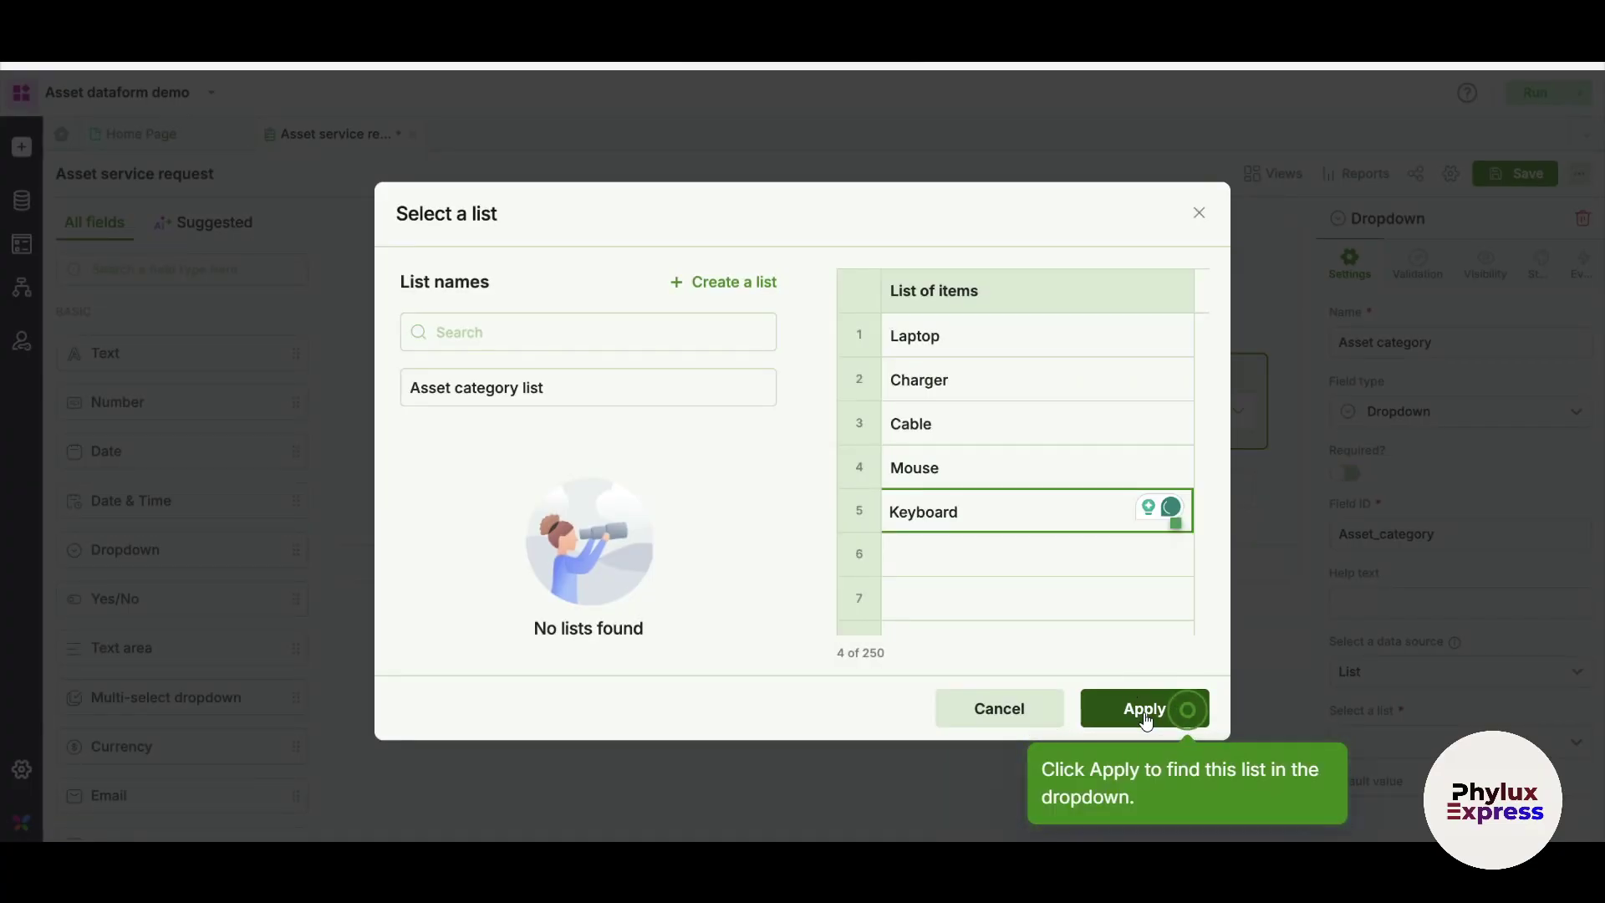
- Apply the Asset category list, then add a new section named 'Employee details'
{"action": "left_click", "coordinate": [1127, 702]}
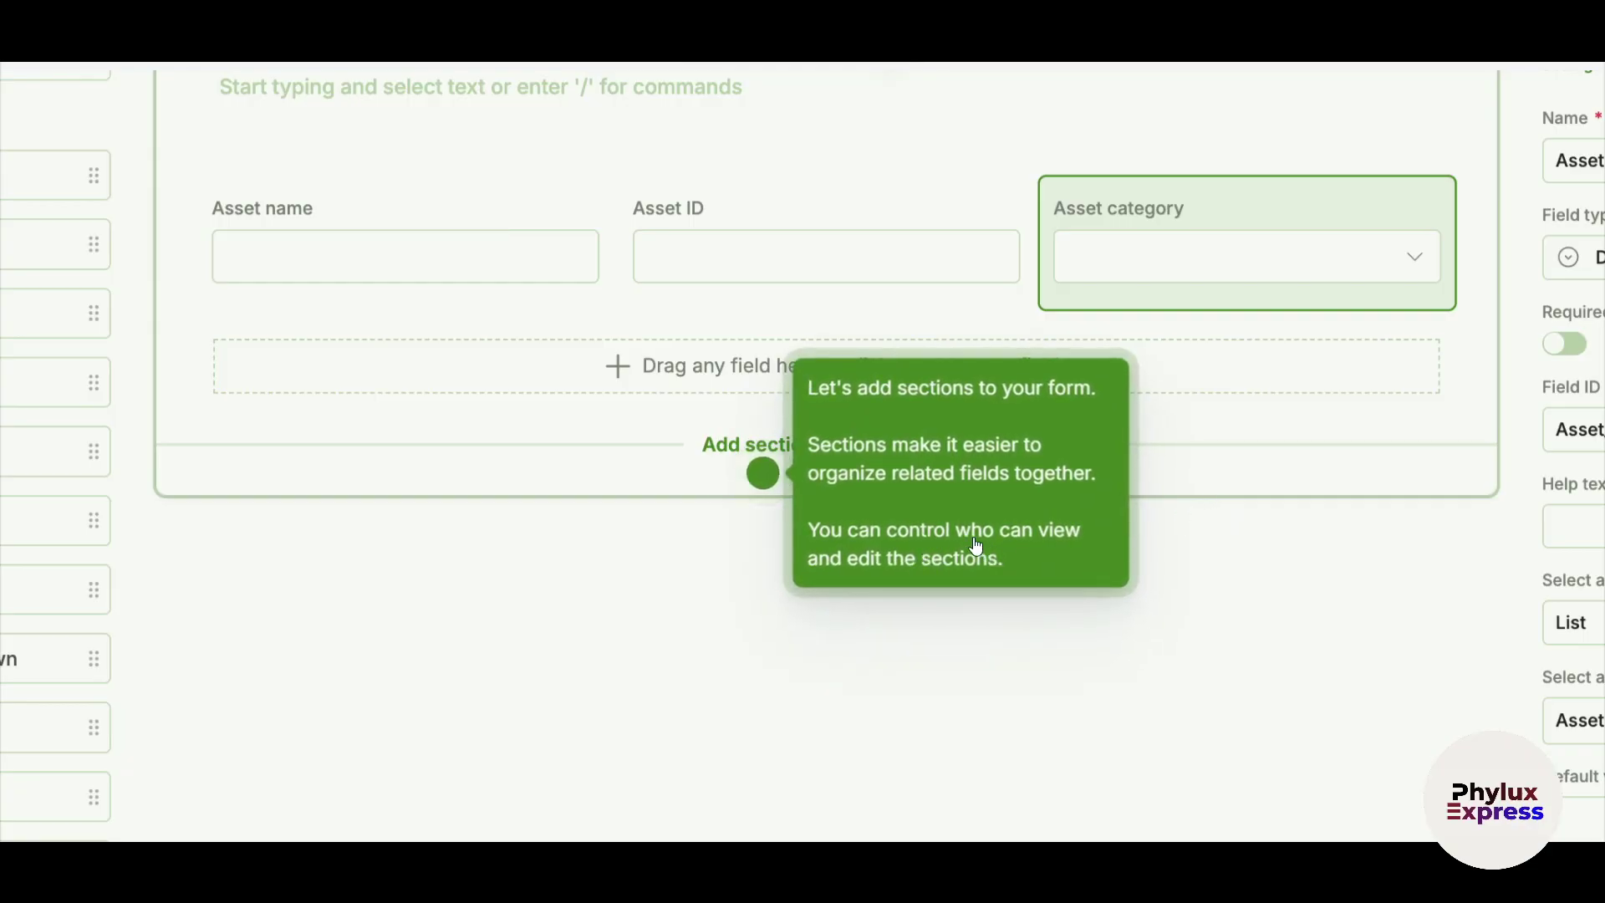
{"action": "left_click", "coordinate": [779, 472]}
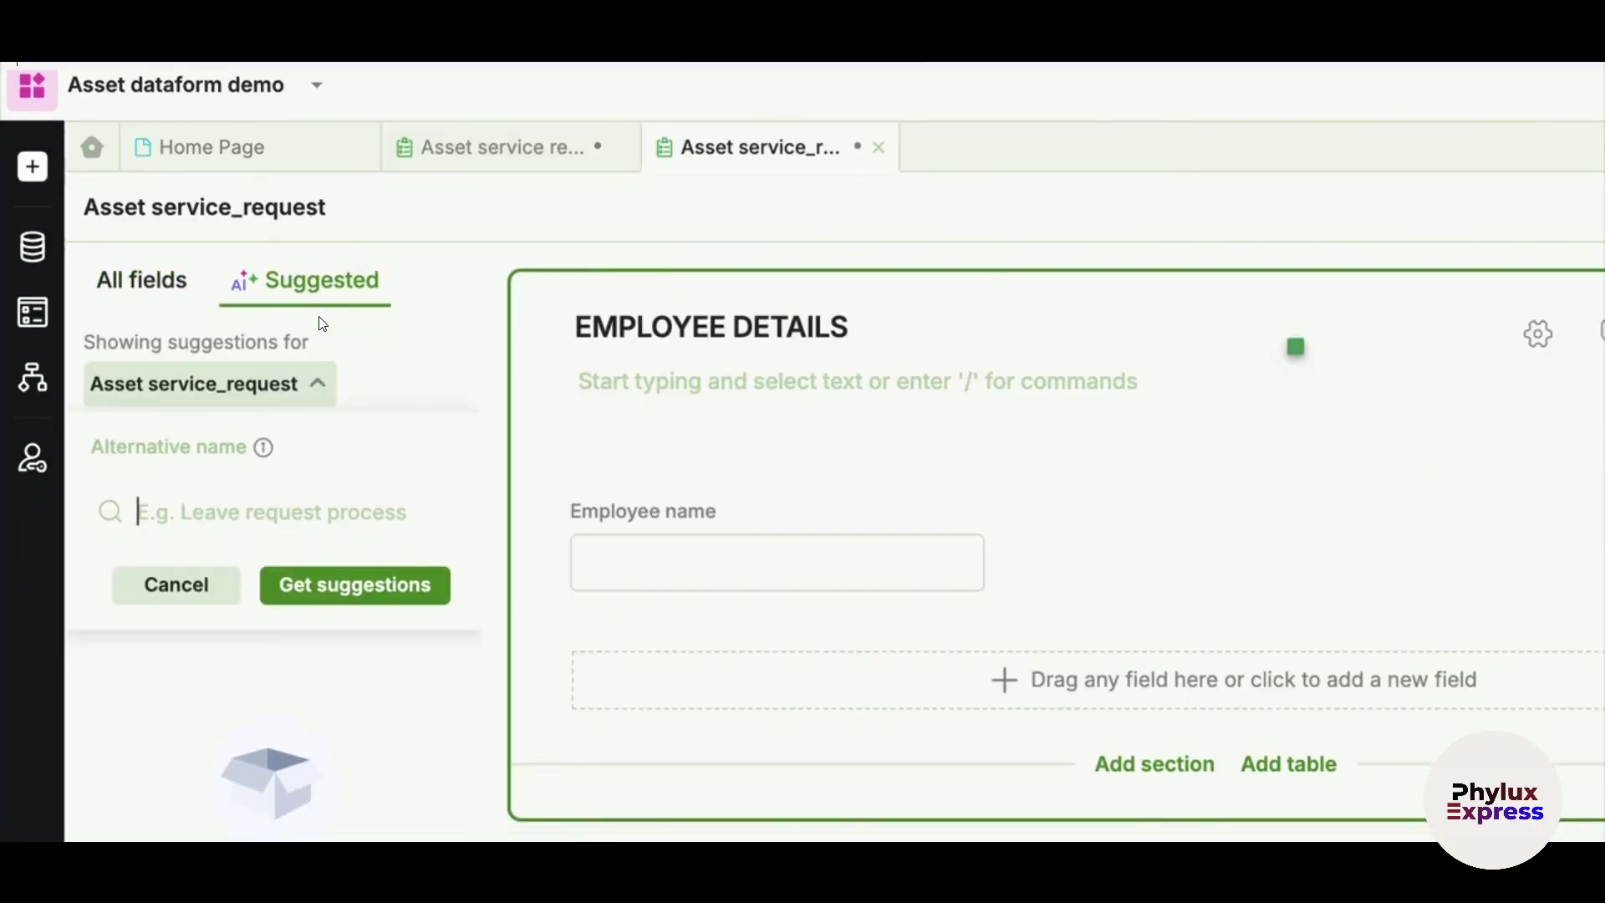
{"action": "type", "text": "Em"}
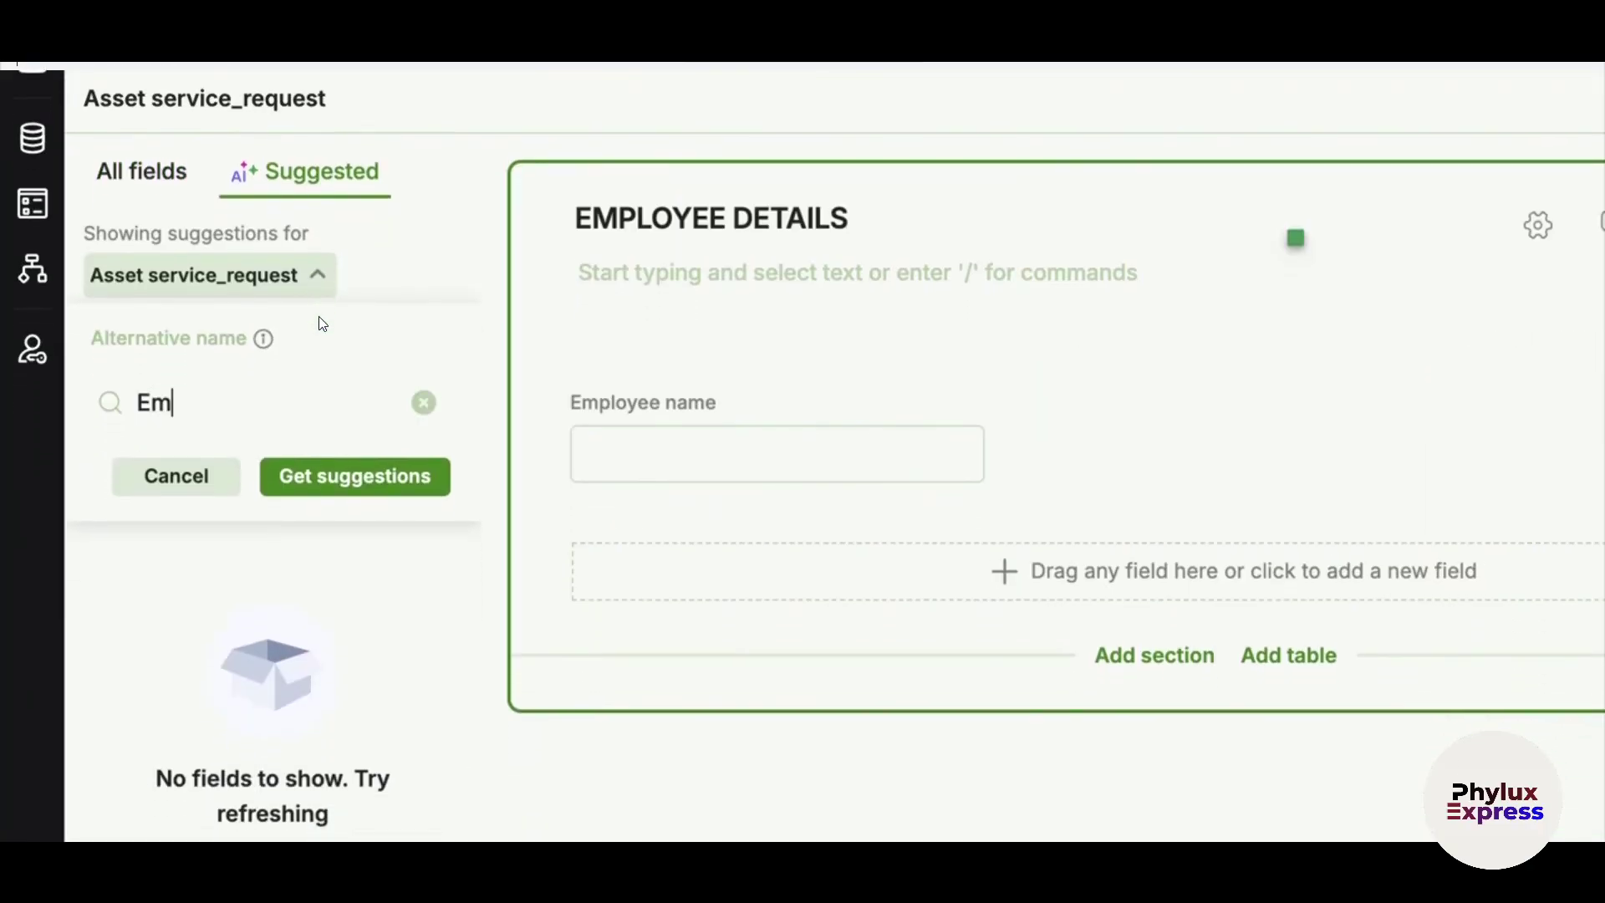
{"action": "type", "text": "ployee details"}
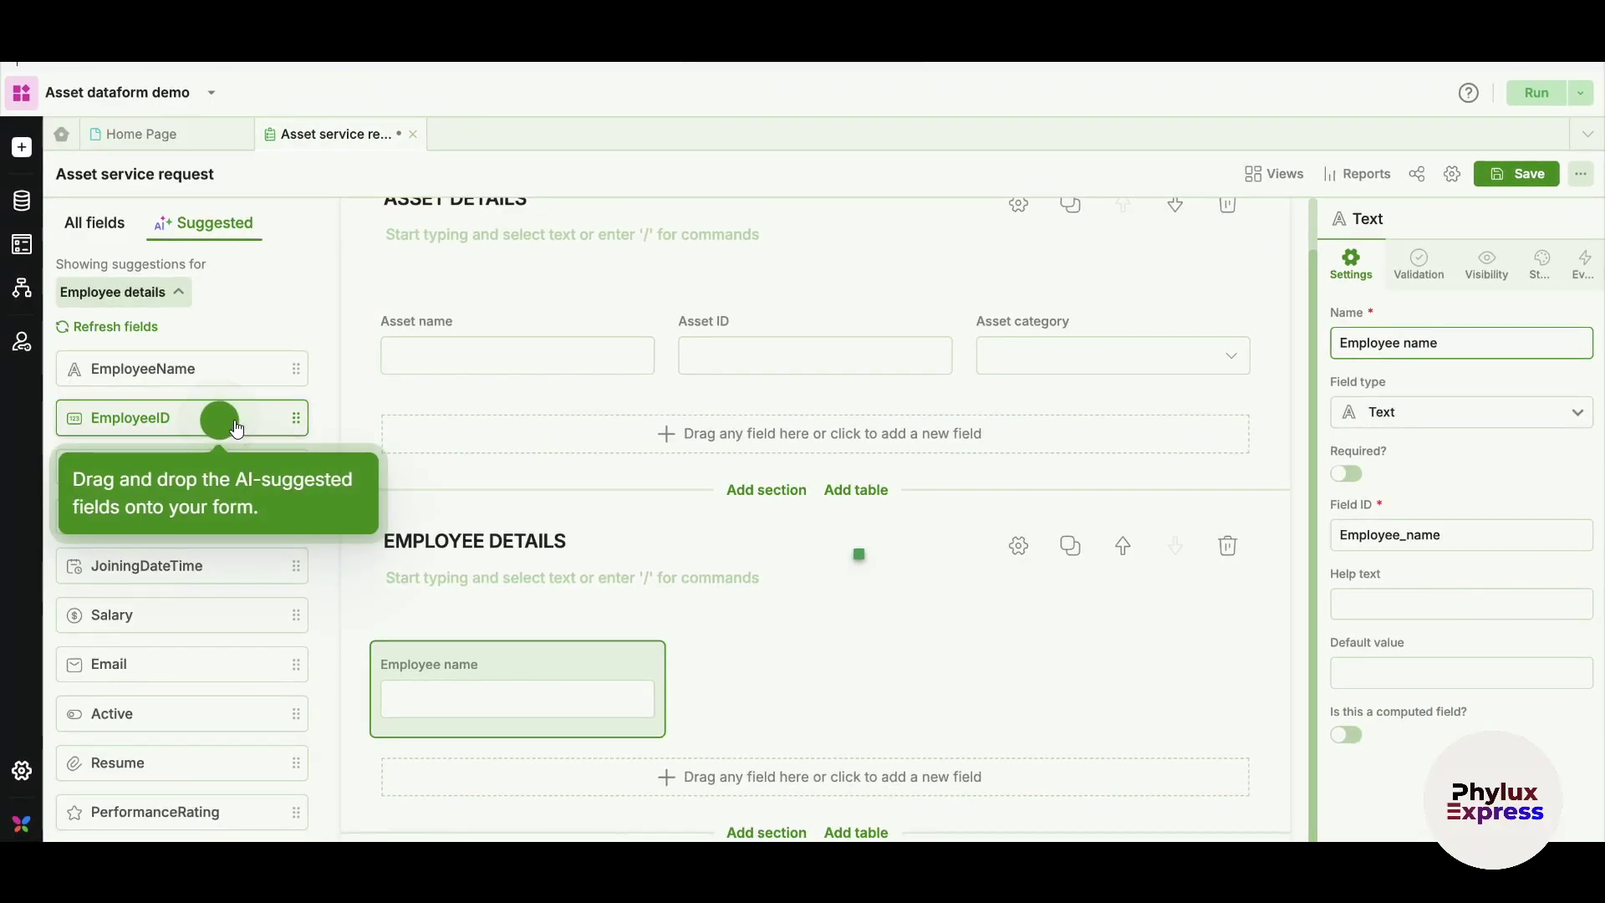
- Add the suggested EmployeeID field beside Employee name, then select the Employee name field
{"action": "left_click_drag", "start_coordinate": [194, 430], "coordinate": [794, 710]}
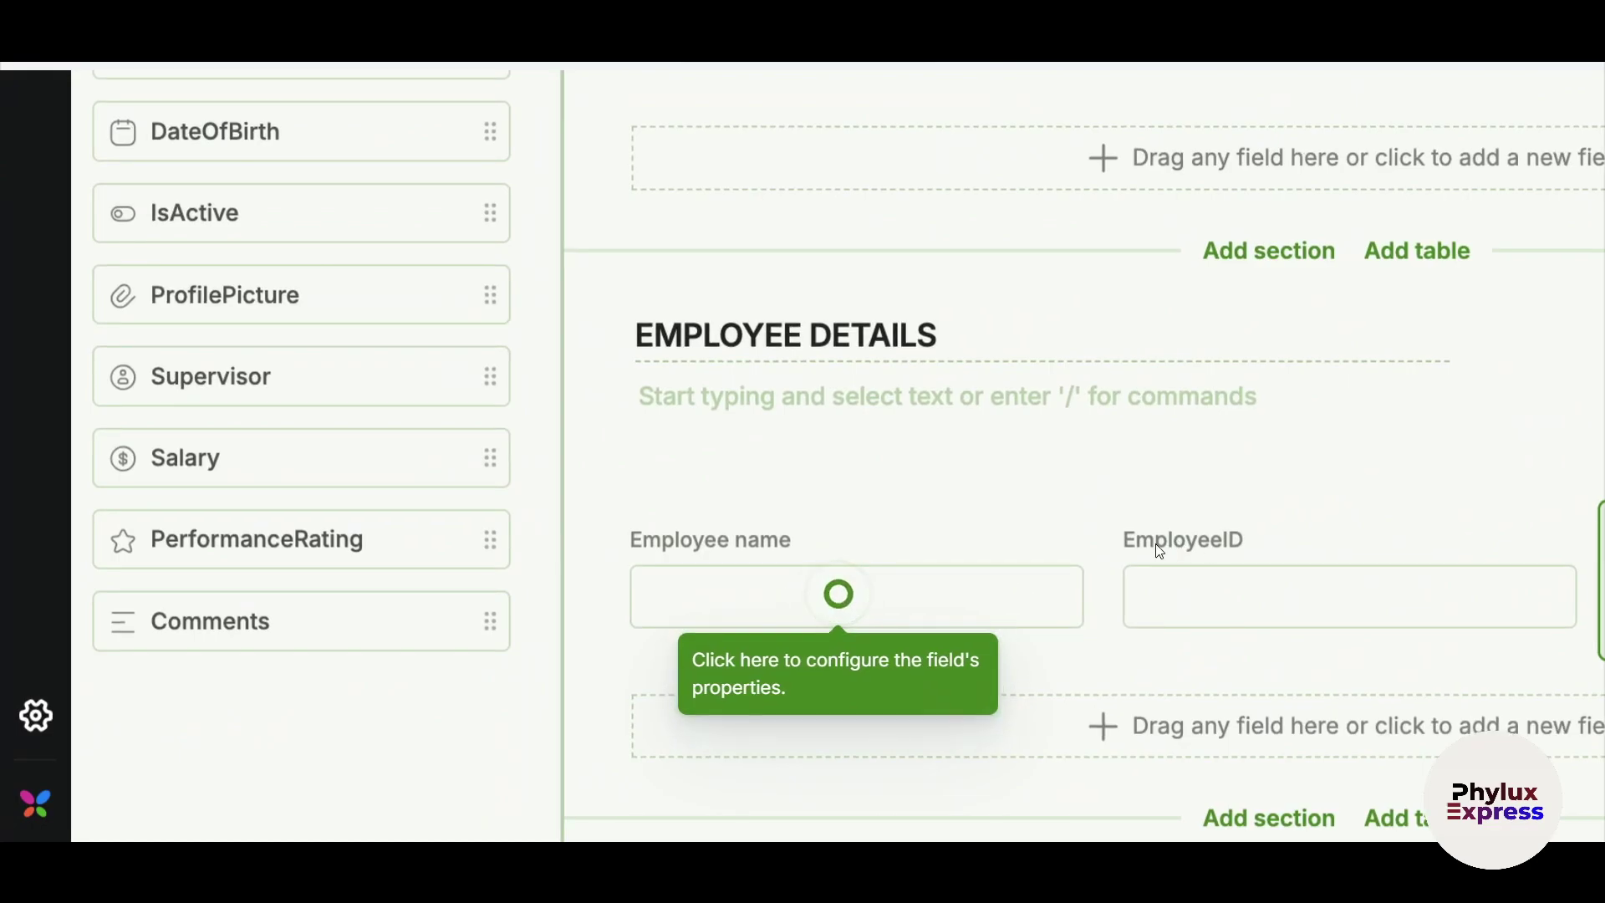
{"action": "left_click", "coordinate": [840, 596]}
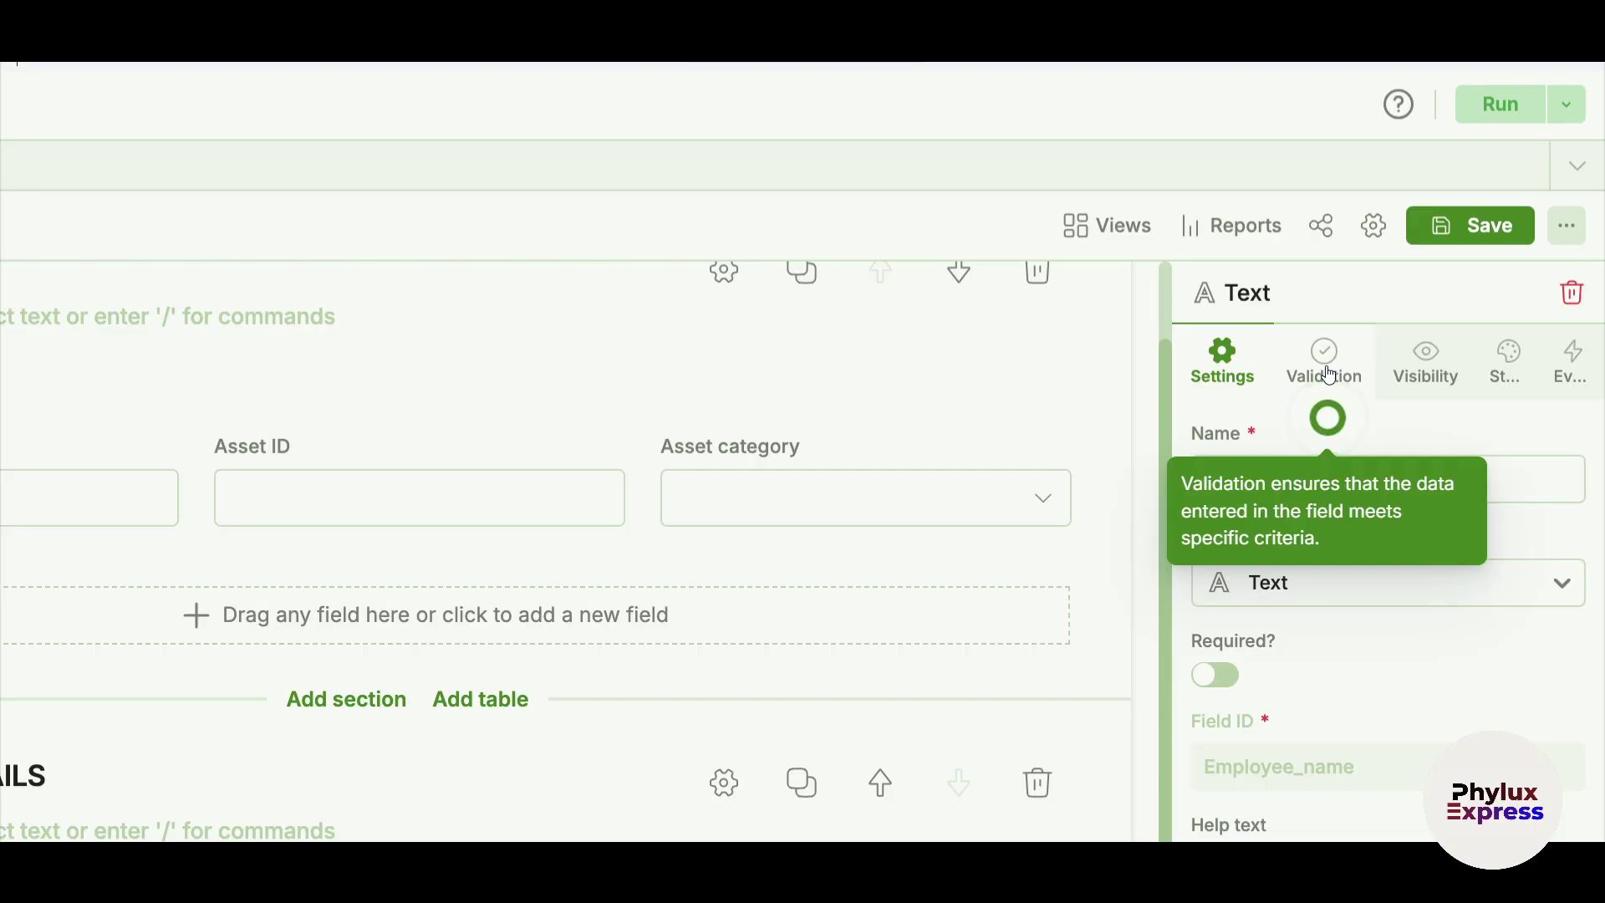
- Browse the Employee name field's Validation, Visibility, Style and Event settings
{"action": "left_click", "coordinate": [1329, 374]}
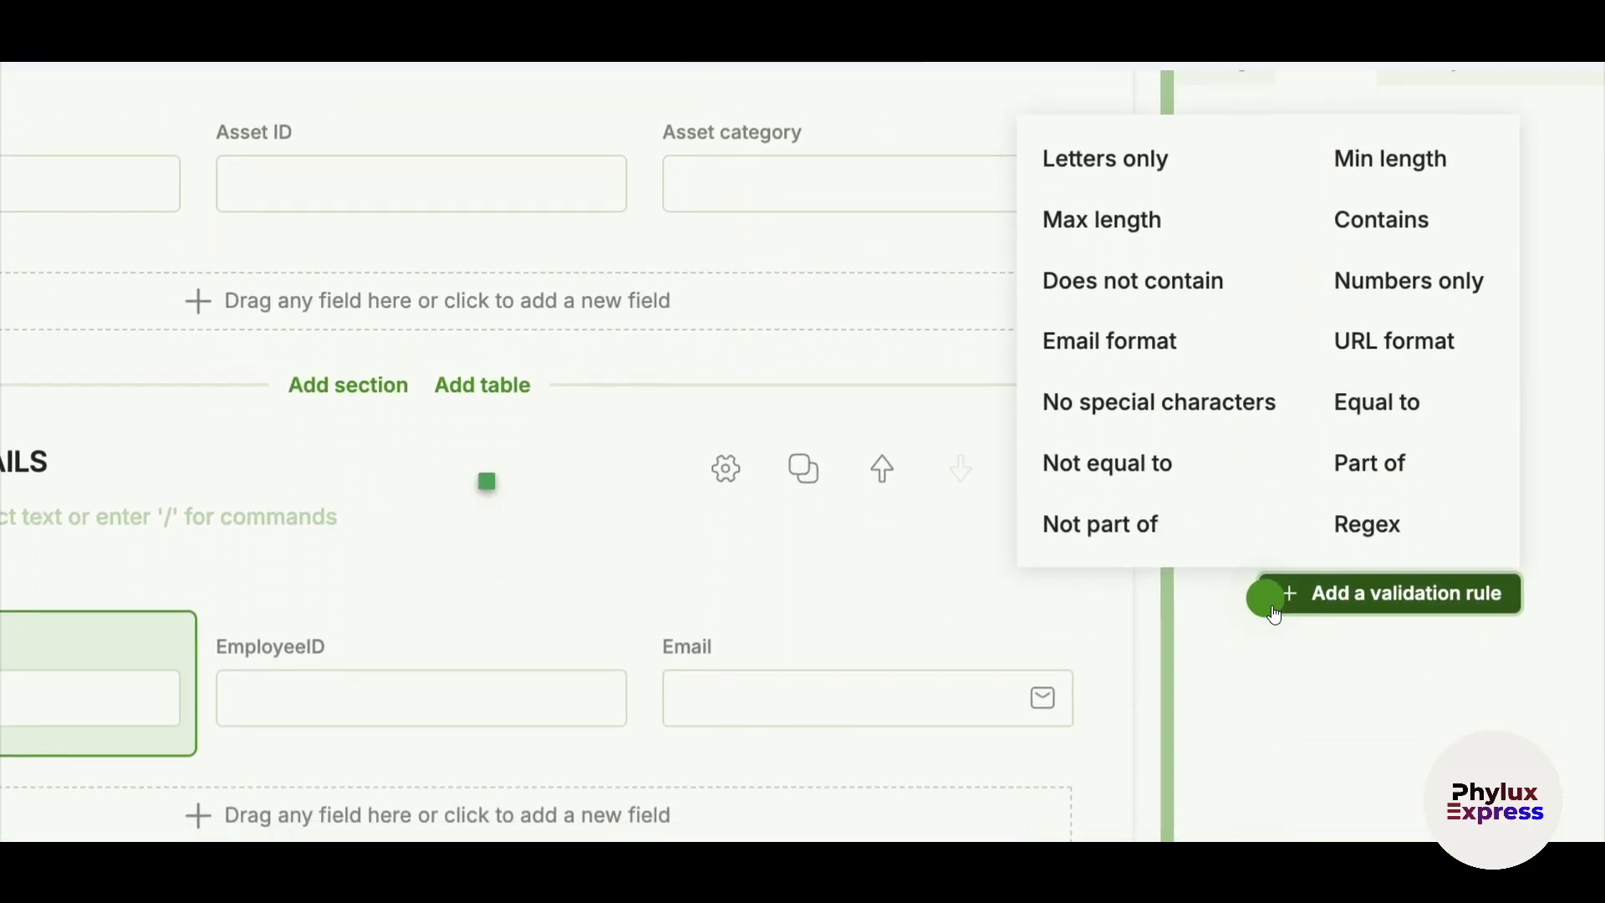
{"action": "left_click", "coordinate": [1312, 595]}
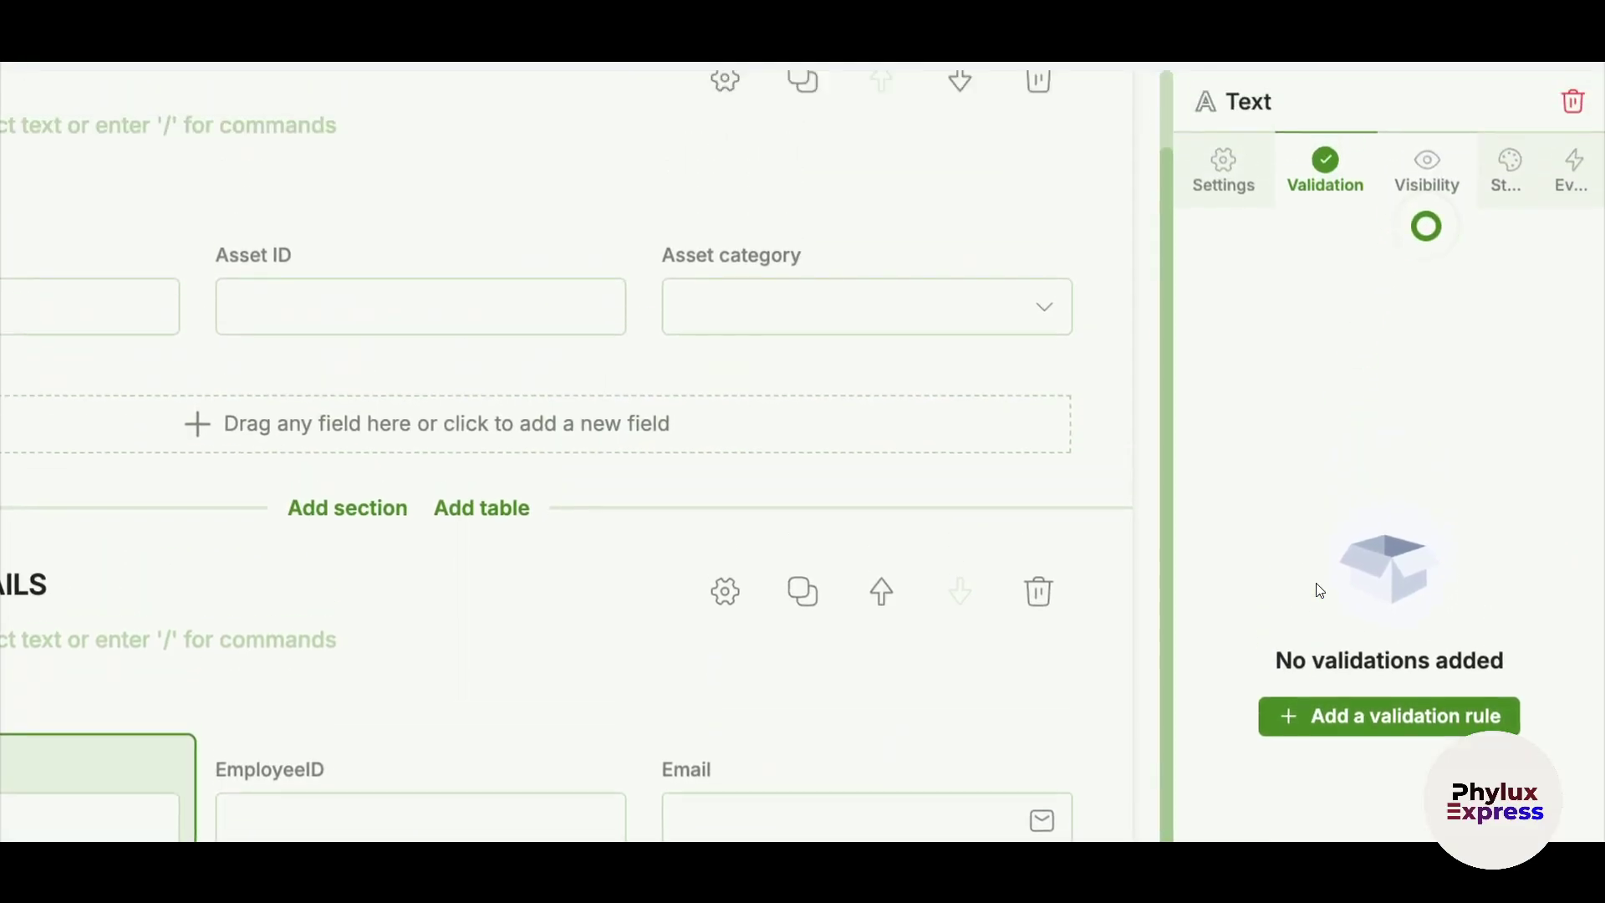
{"action": "left_click", "coordinate": [1426, 405]}
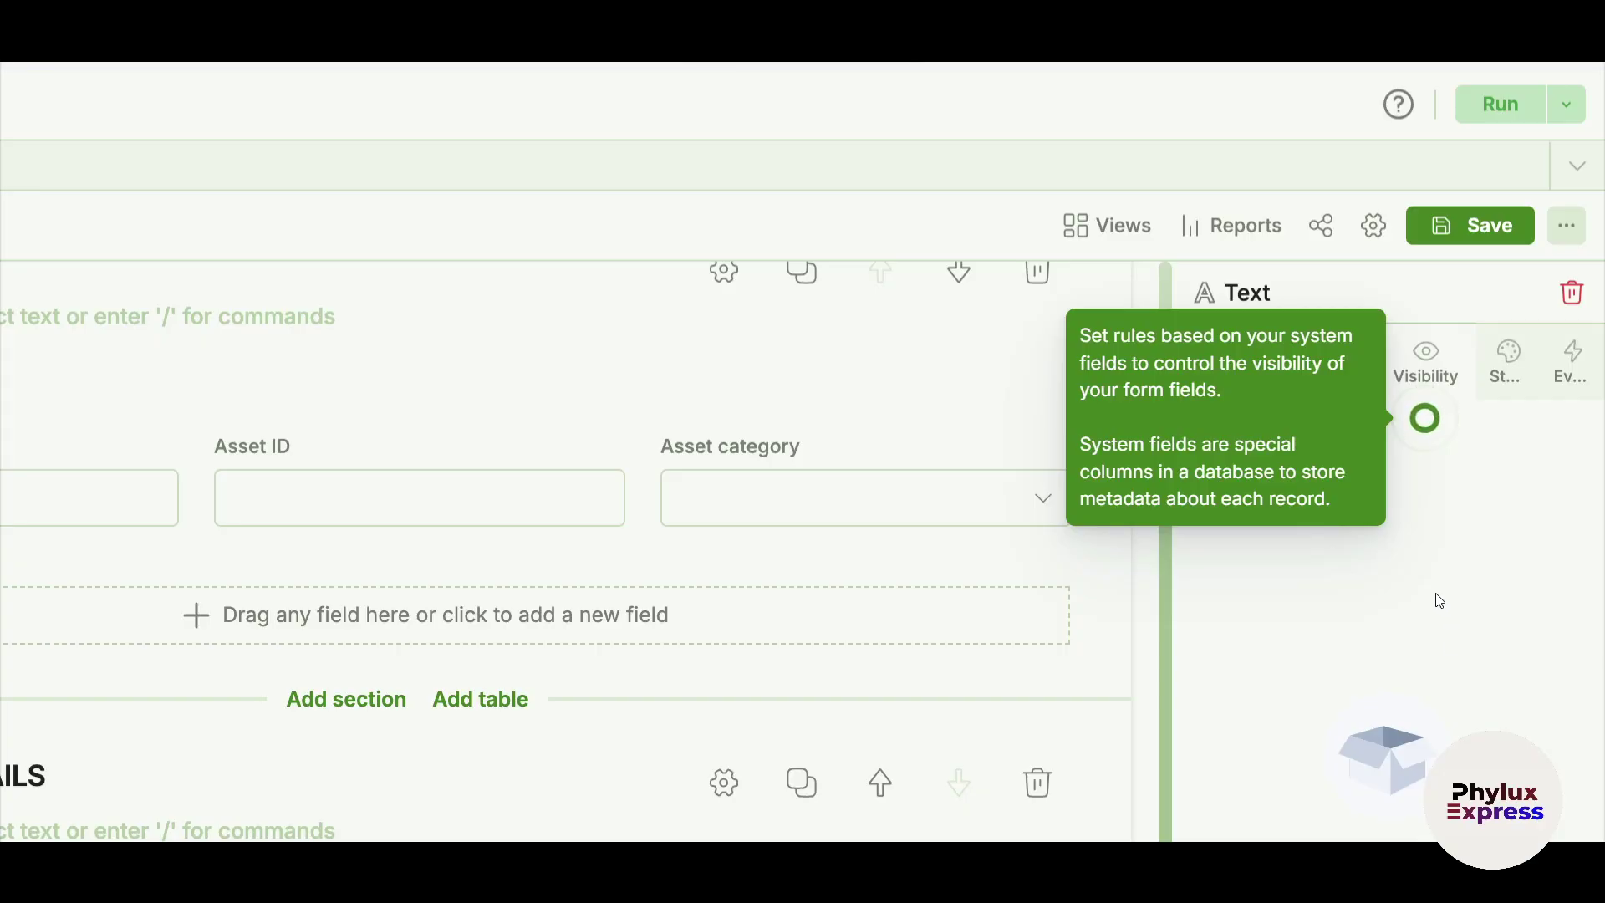
{"action": "left_click", "coordinate": [1426, 416]}
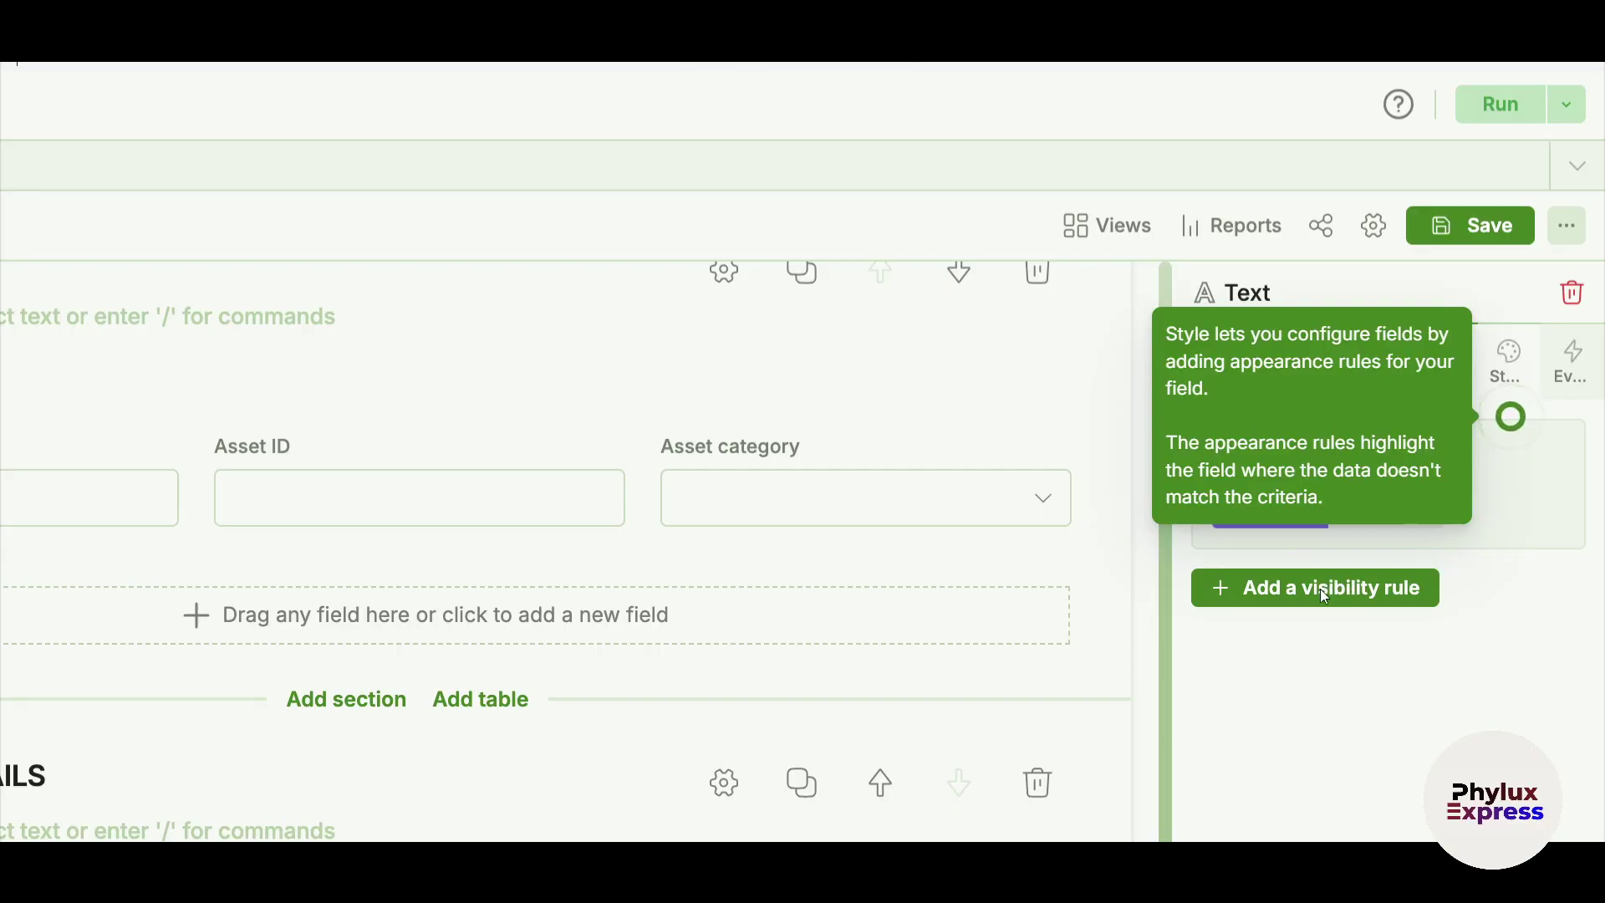
{"action": "left_click", "coordinate": [1513, 417]}
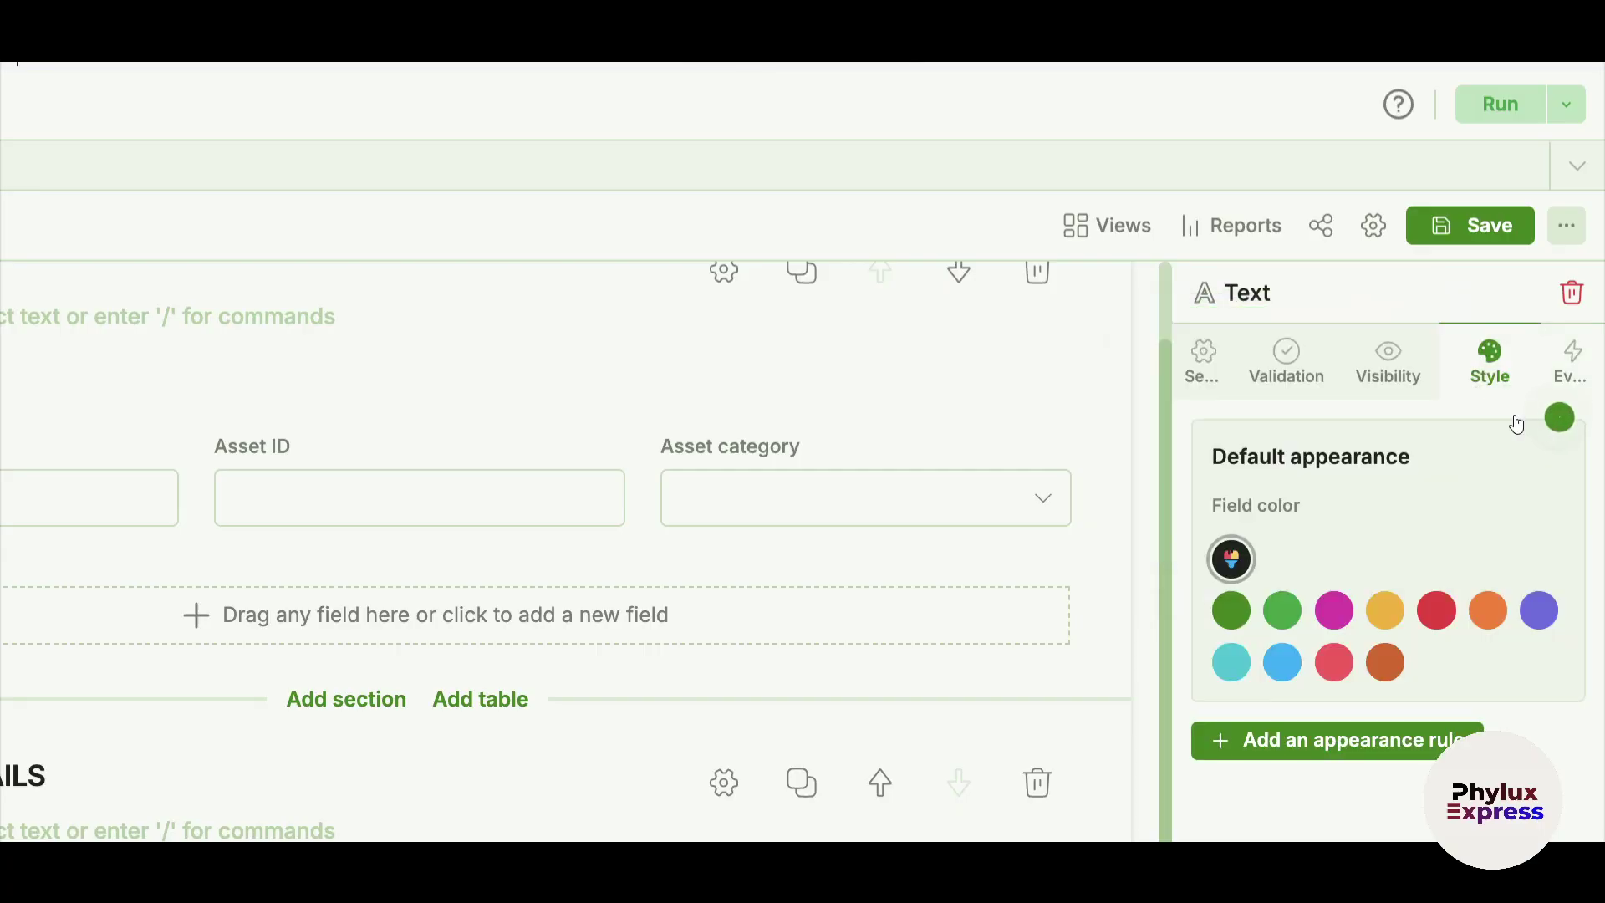
{"action": "left_click", "coordinate": [1573, 417]}
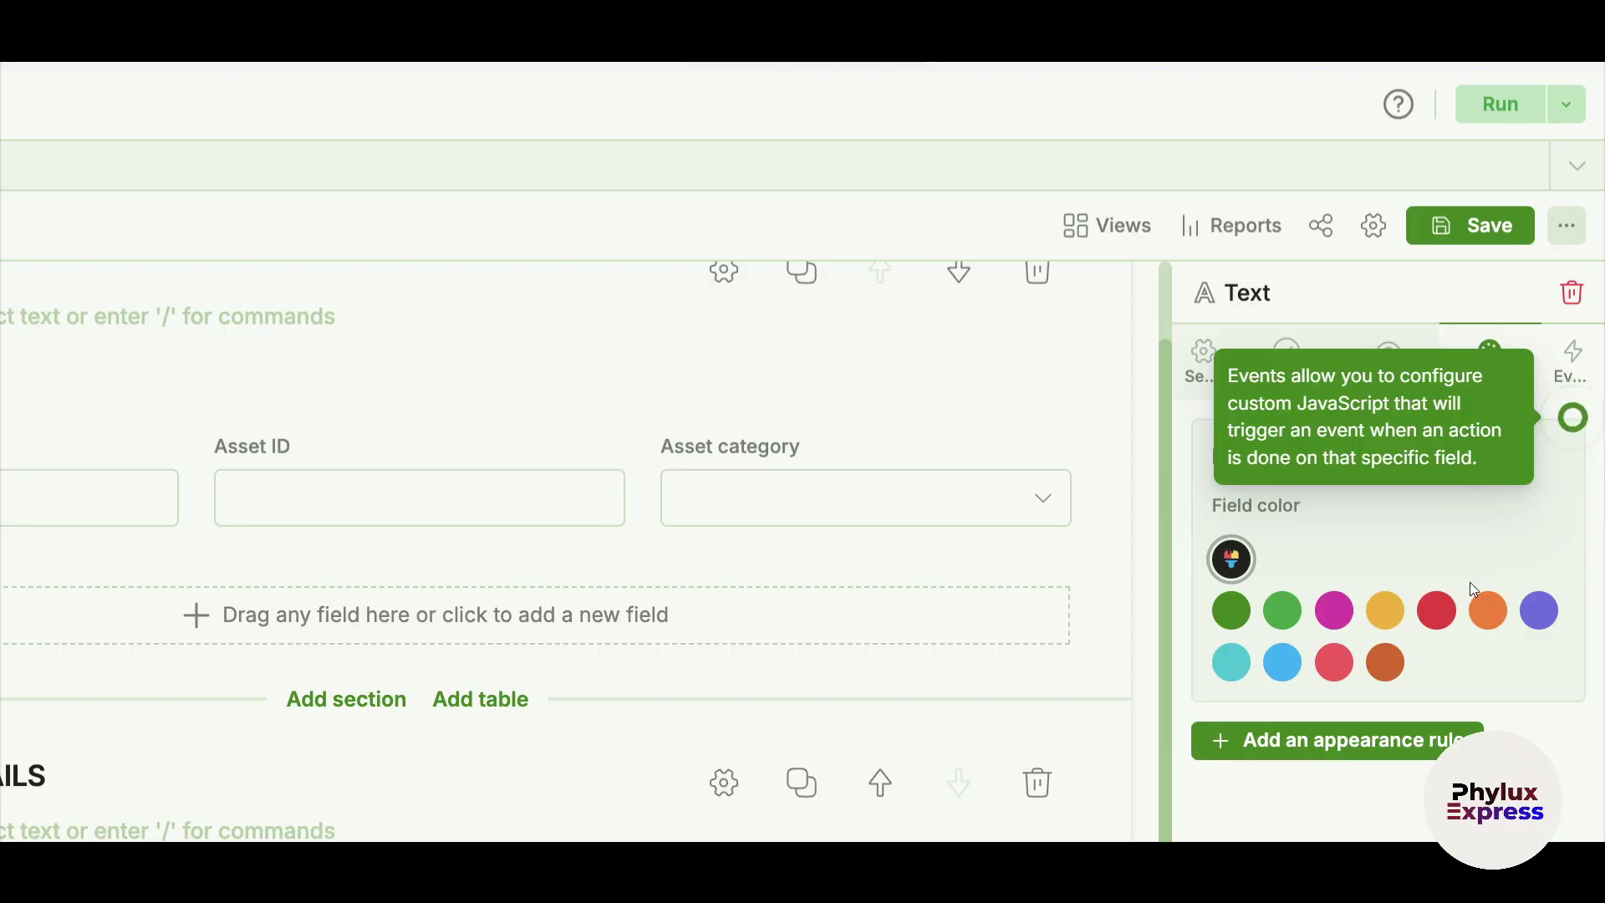
{"action": "left_click", "coordinate": [1573, 418]}
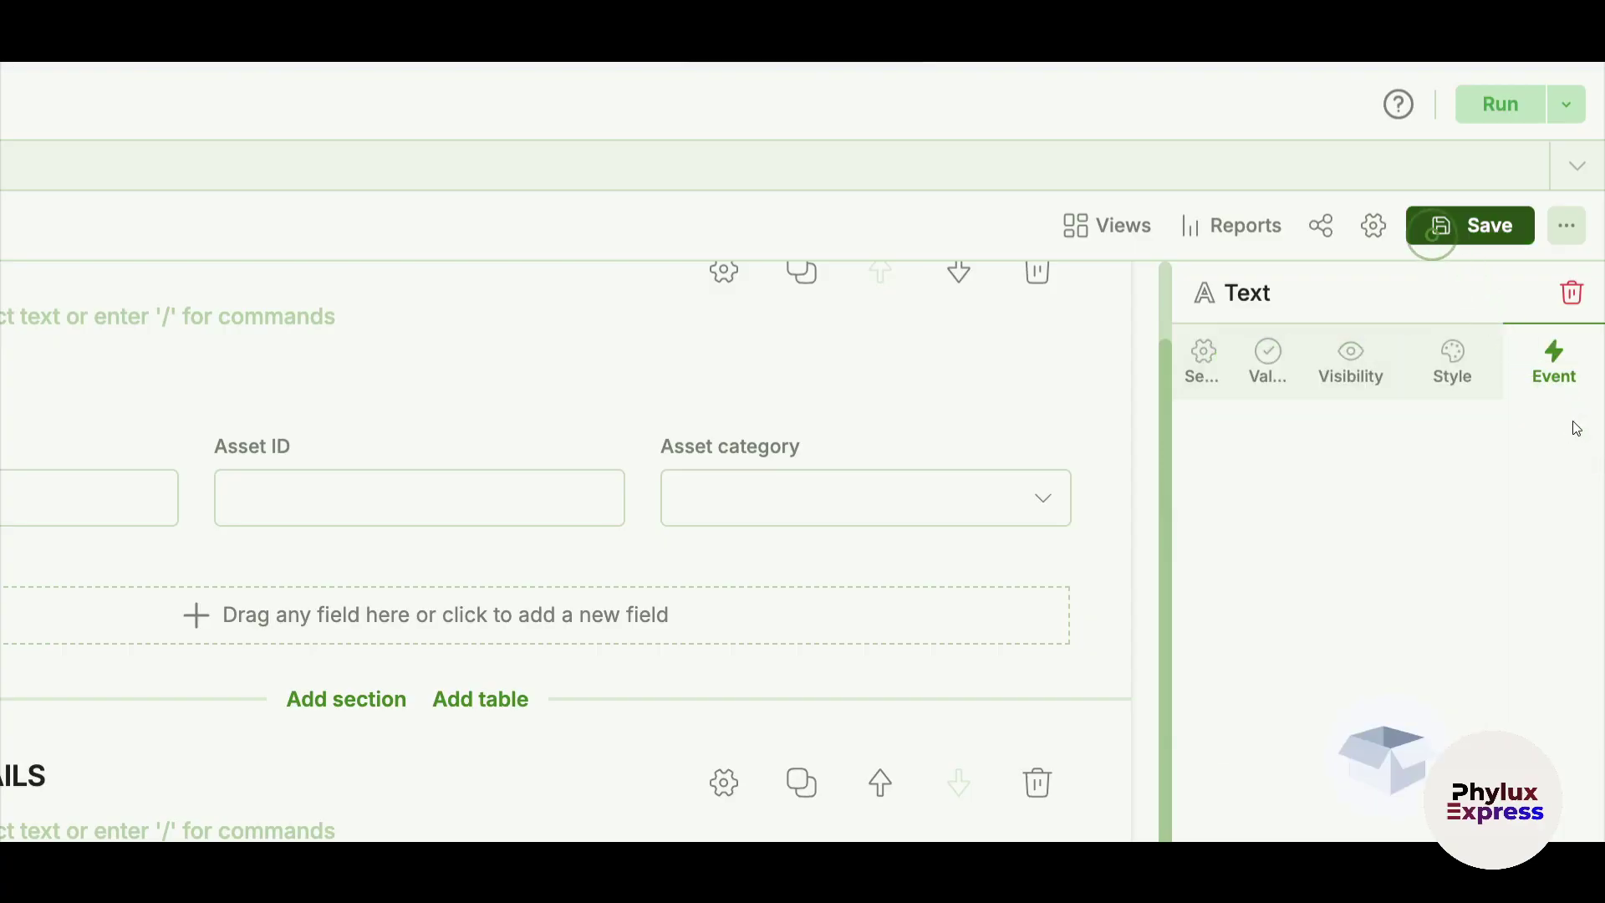
- Save the Asset service request dataform
{"action": "left_click", "coordinate": [1480, 225]}
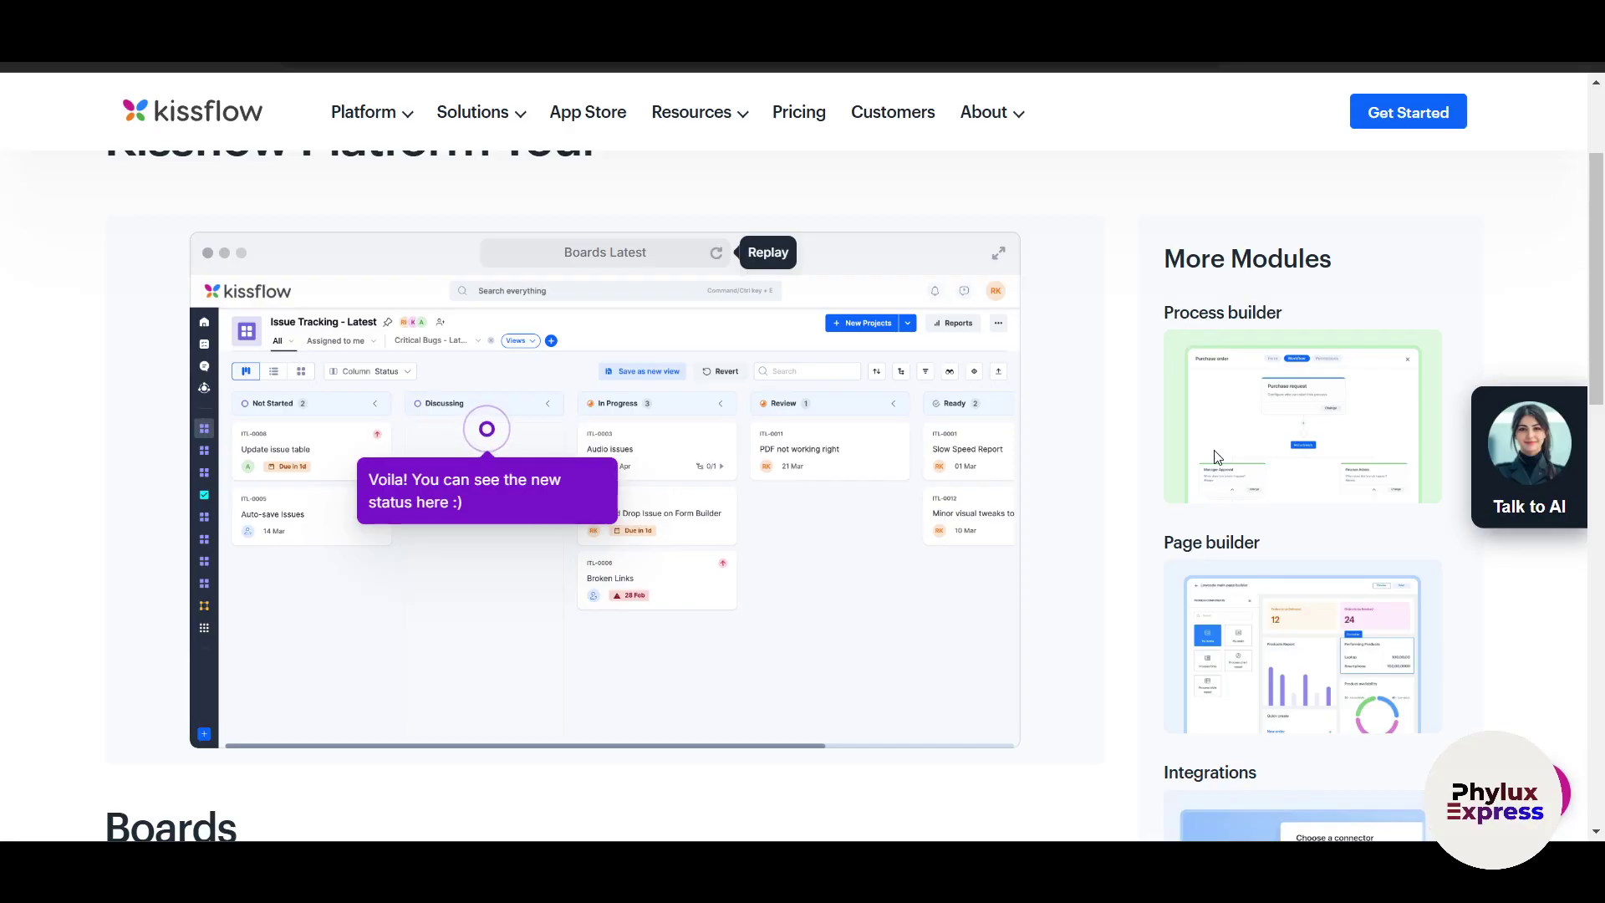
- Return to the top of the page and go to the Kissflow homepage via the logo
{"action": "scroll", "coordinate": [1217, 456], "scroll_direction": "up", "scroll_amount": 3}
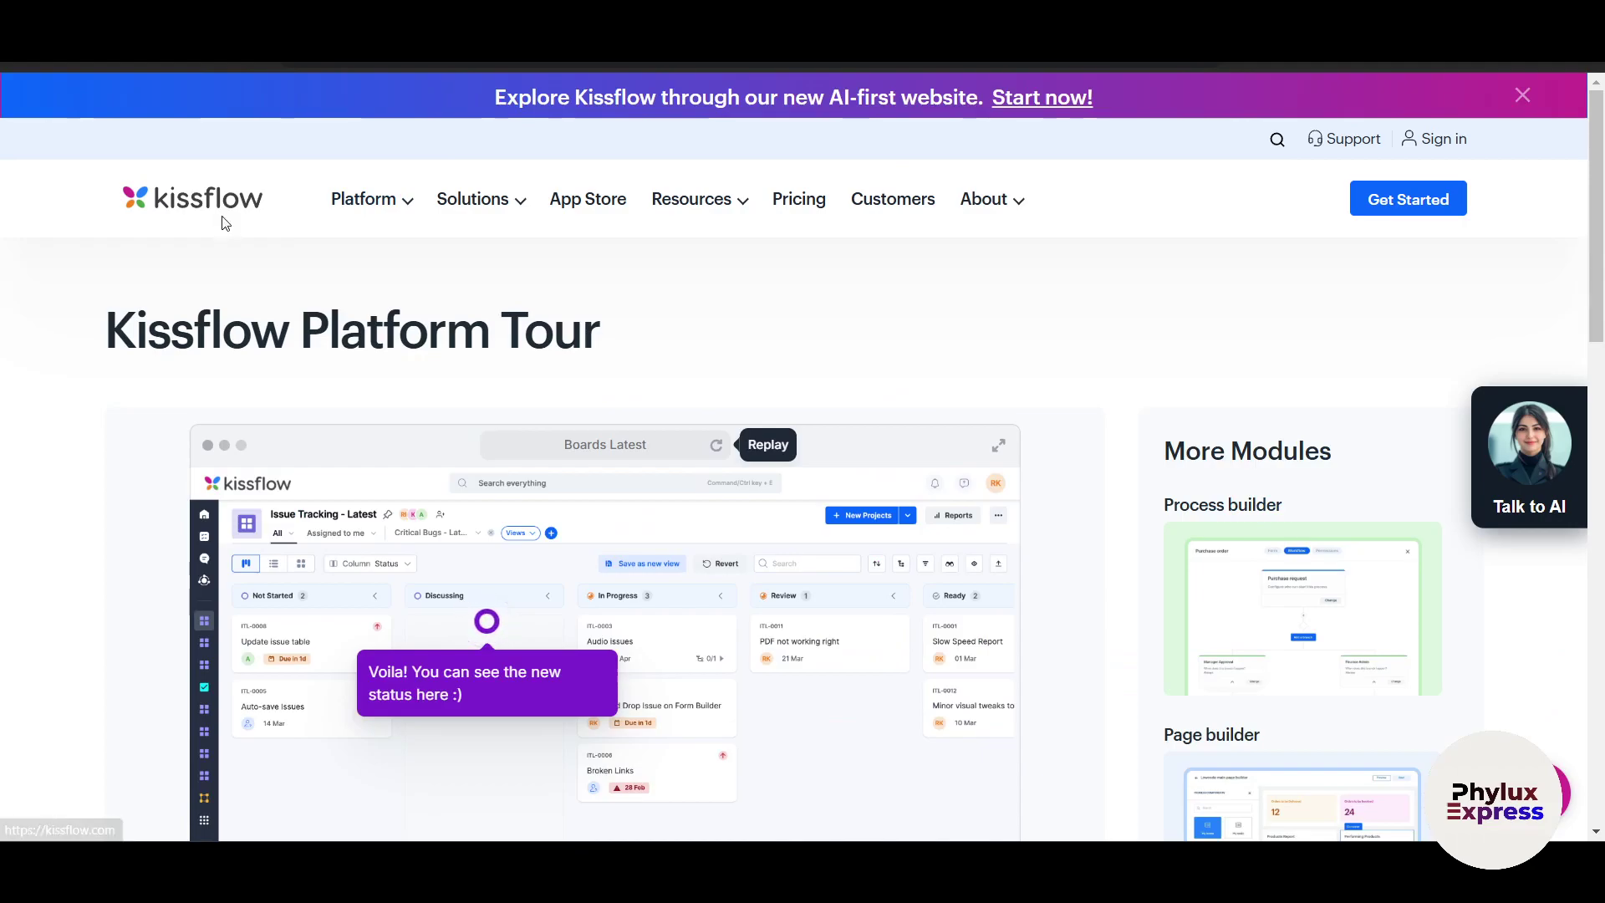
{"action": "left_click", "coordinate": [224, 223]}
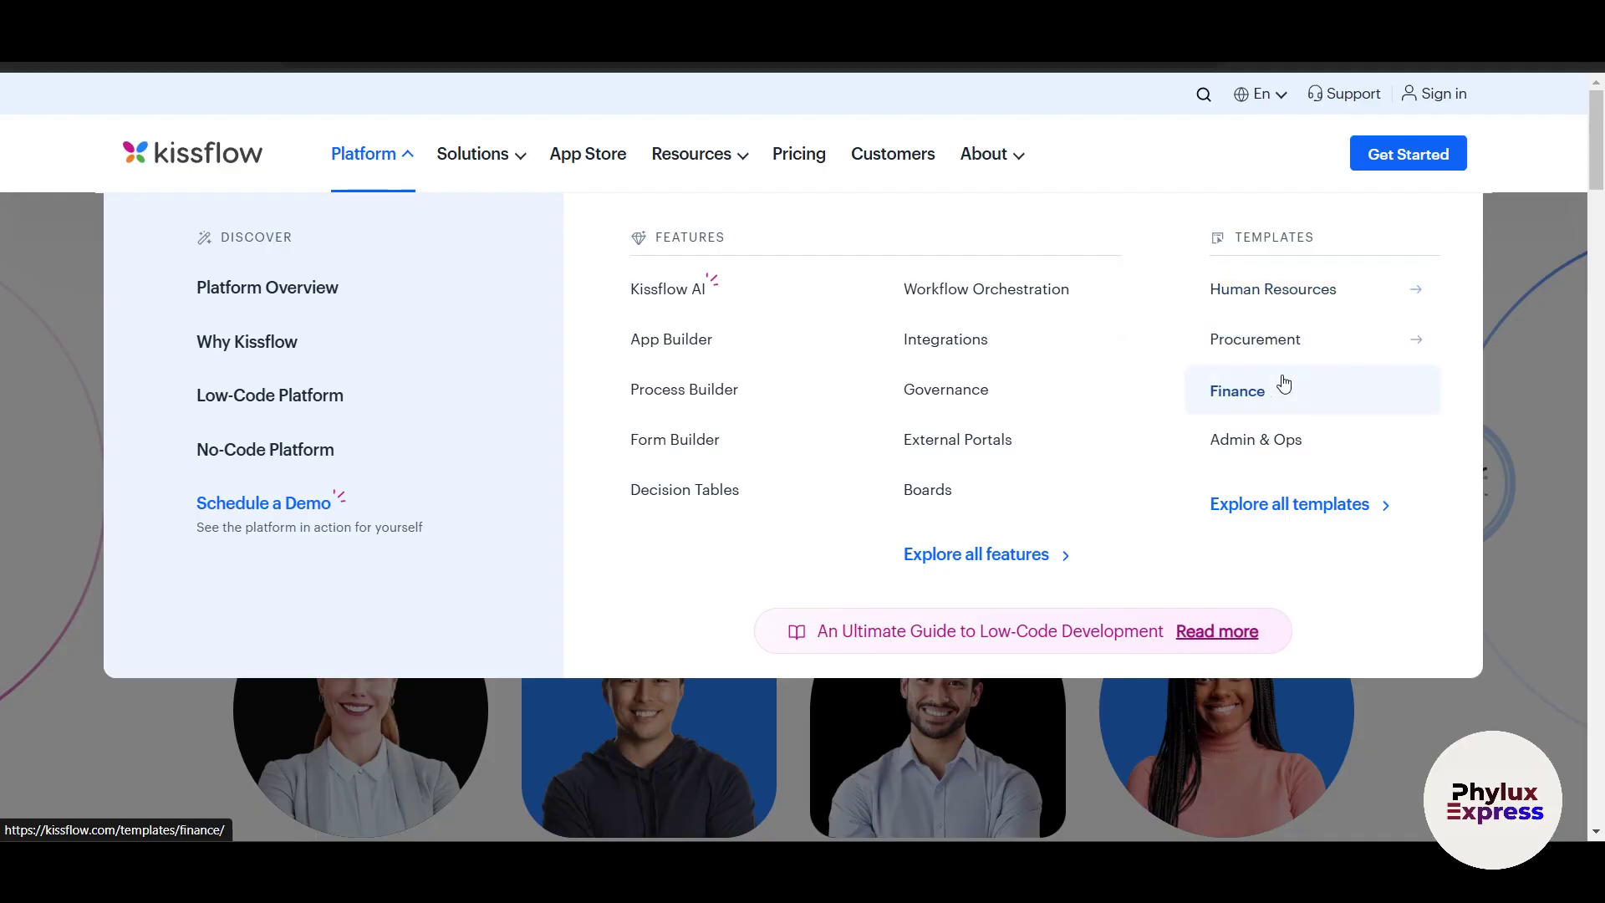
- Open Explore all templates and browse the All Templates cards, including Human Resource and Finance
{"action": "left_click", "coordinate": [1325, 511]}
{"action": "scroll", "coordinate": [1442, 619], "scroll_direction": "down", "scroll_amount": 6}
{"action": "scroll", "coordinate": [1456, 672], "scroll_direction": "down", "scroll_amount": 3}
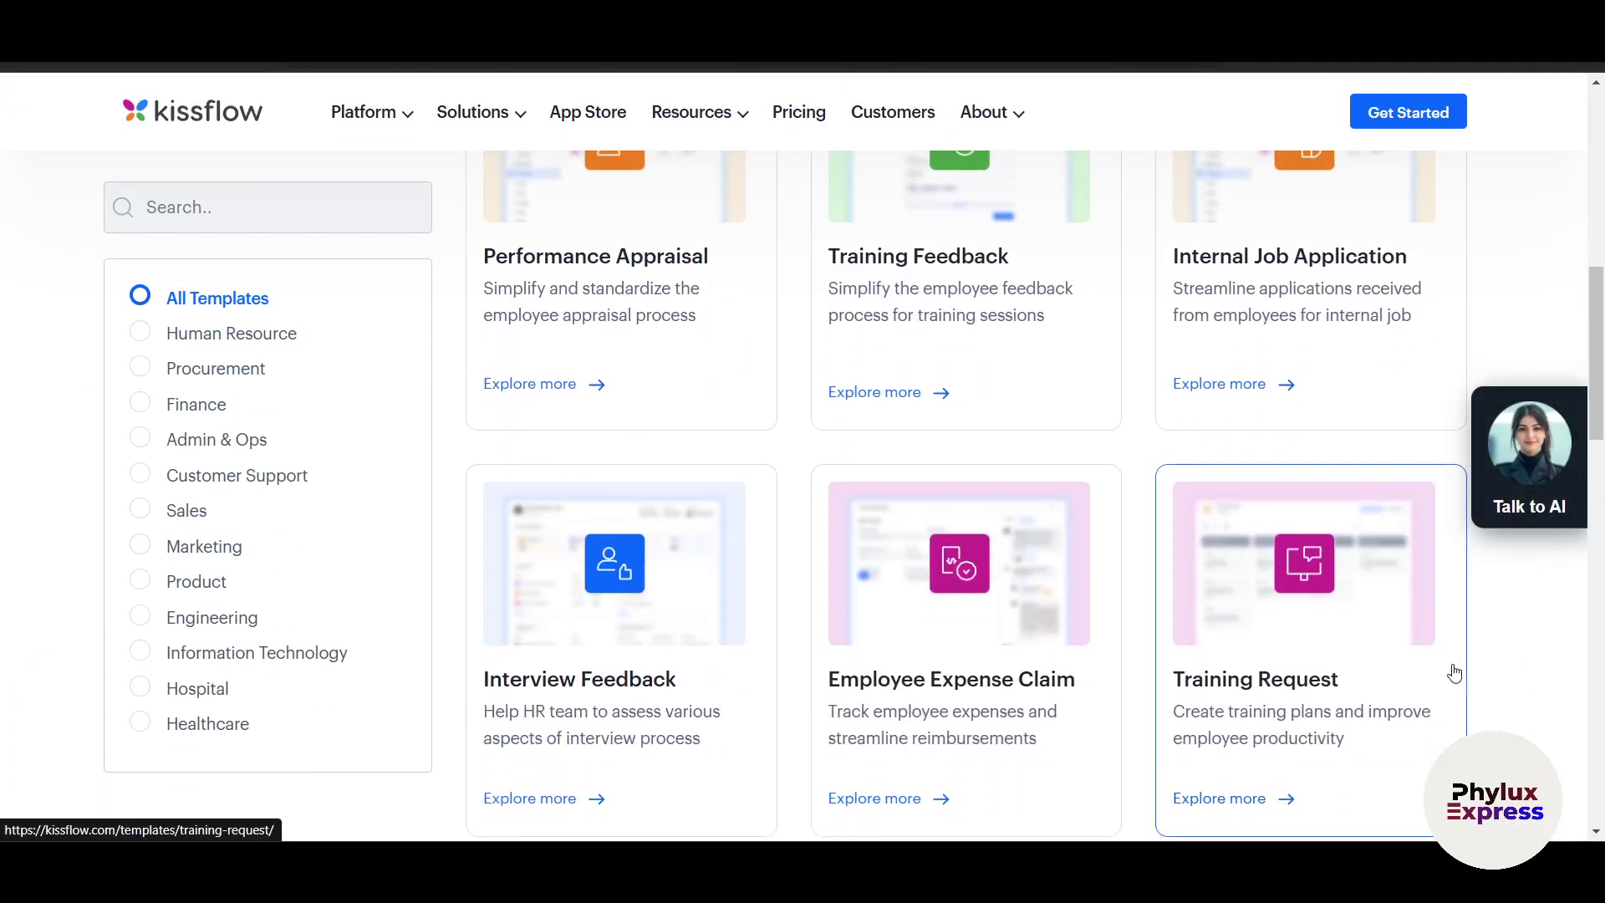
{"action": "scroll", "coordinate": [1455, 673], "scroll_direction": "up", "scroll_amount": 1}
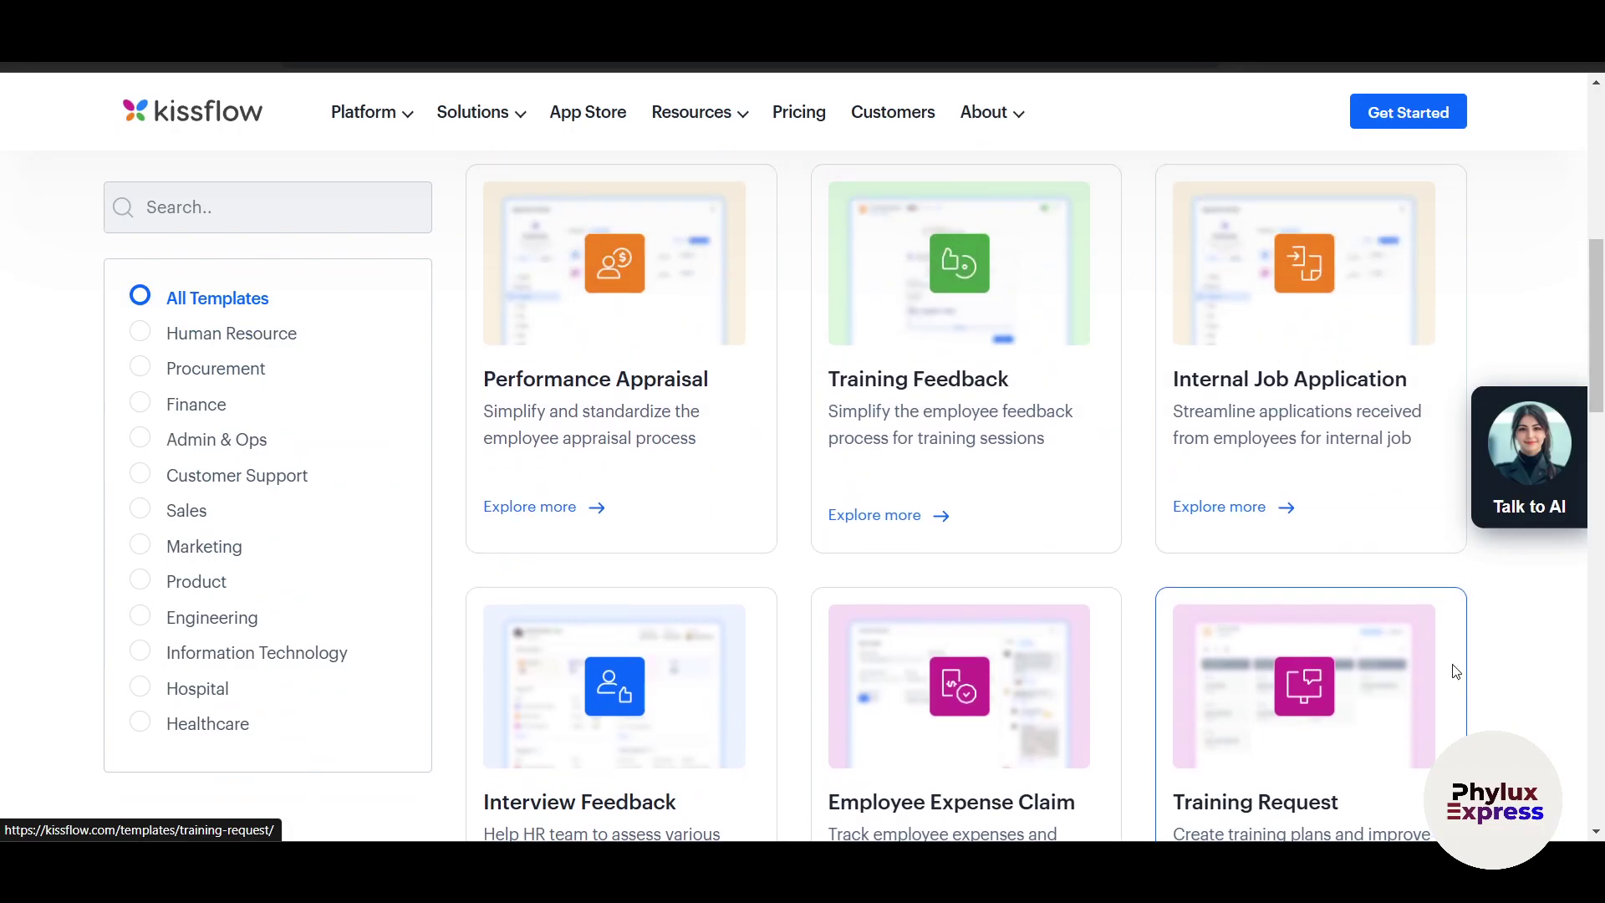
{"action": "scroll", "coordinate": [1455, 674], "scroll_direction": "down", "scroll_amount": 1}
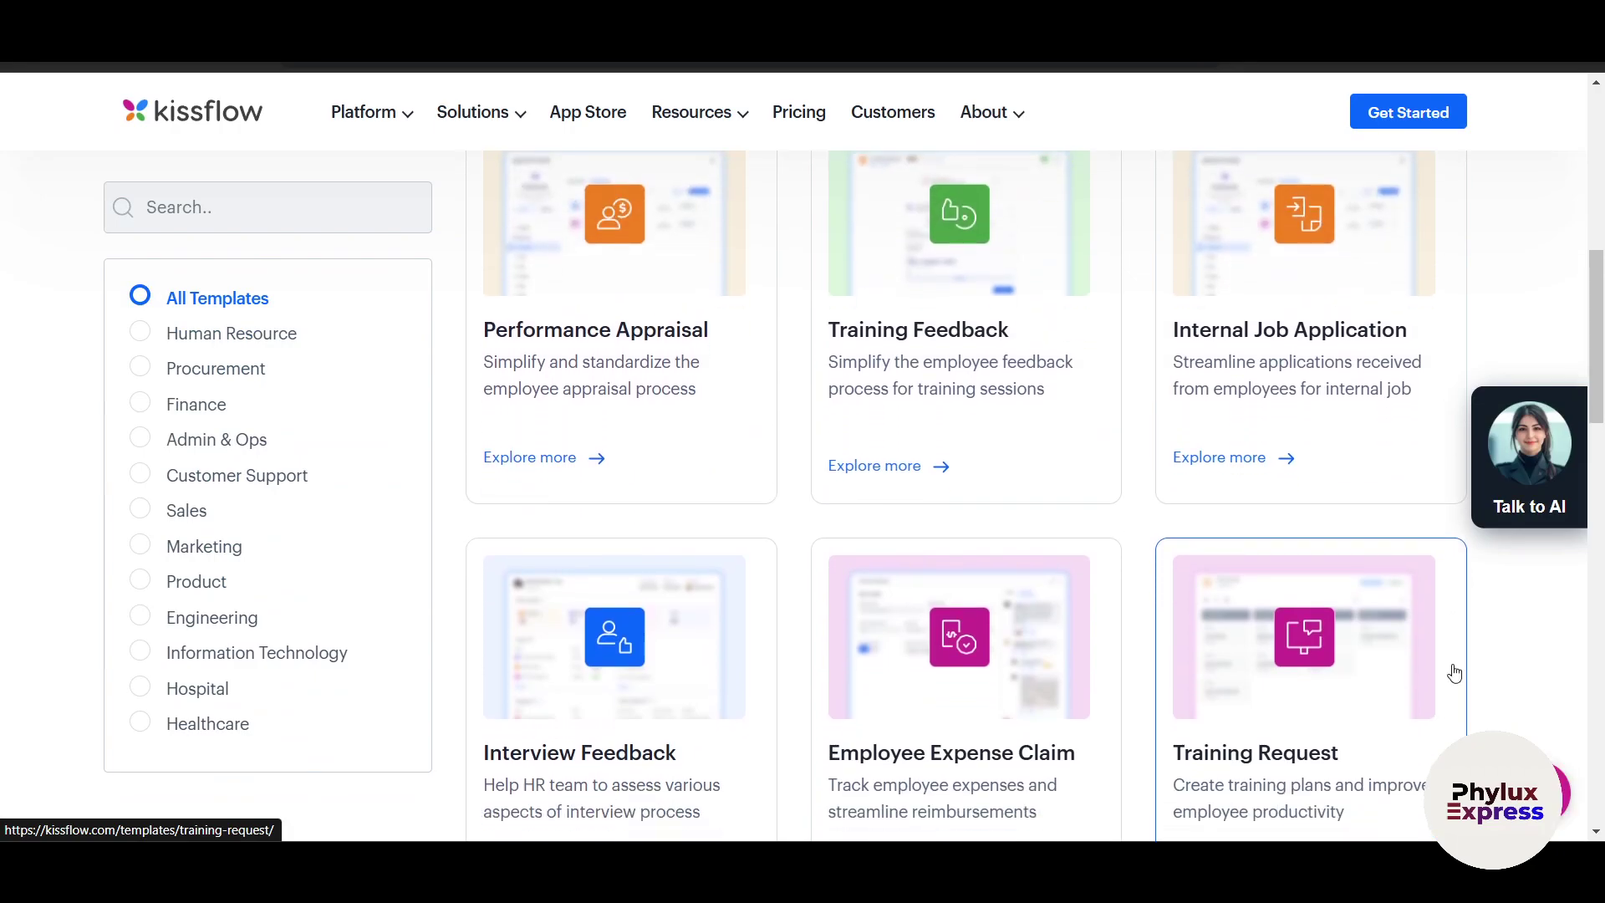
{"action": "scroll", "coordinate": [1455, 674], "scroll_direction": "up", "scroll_amount": 2}
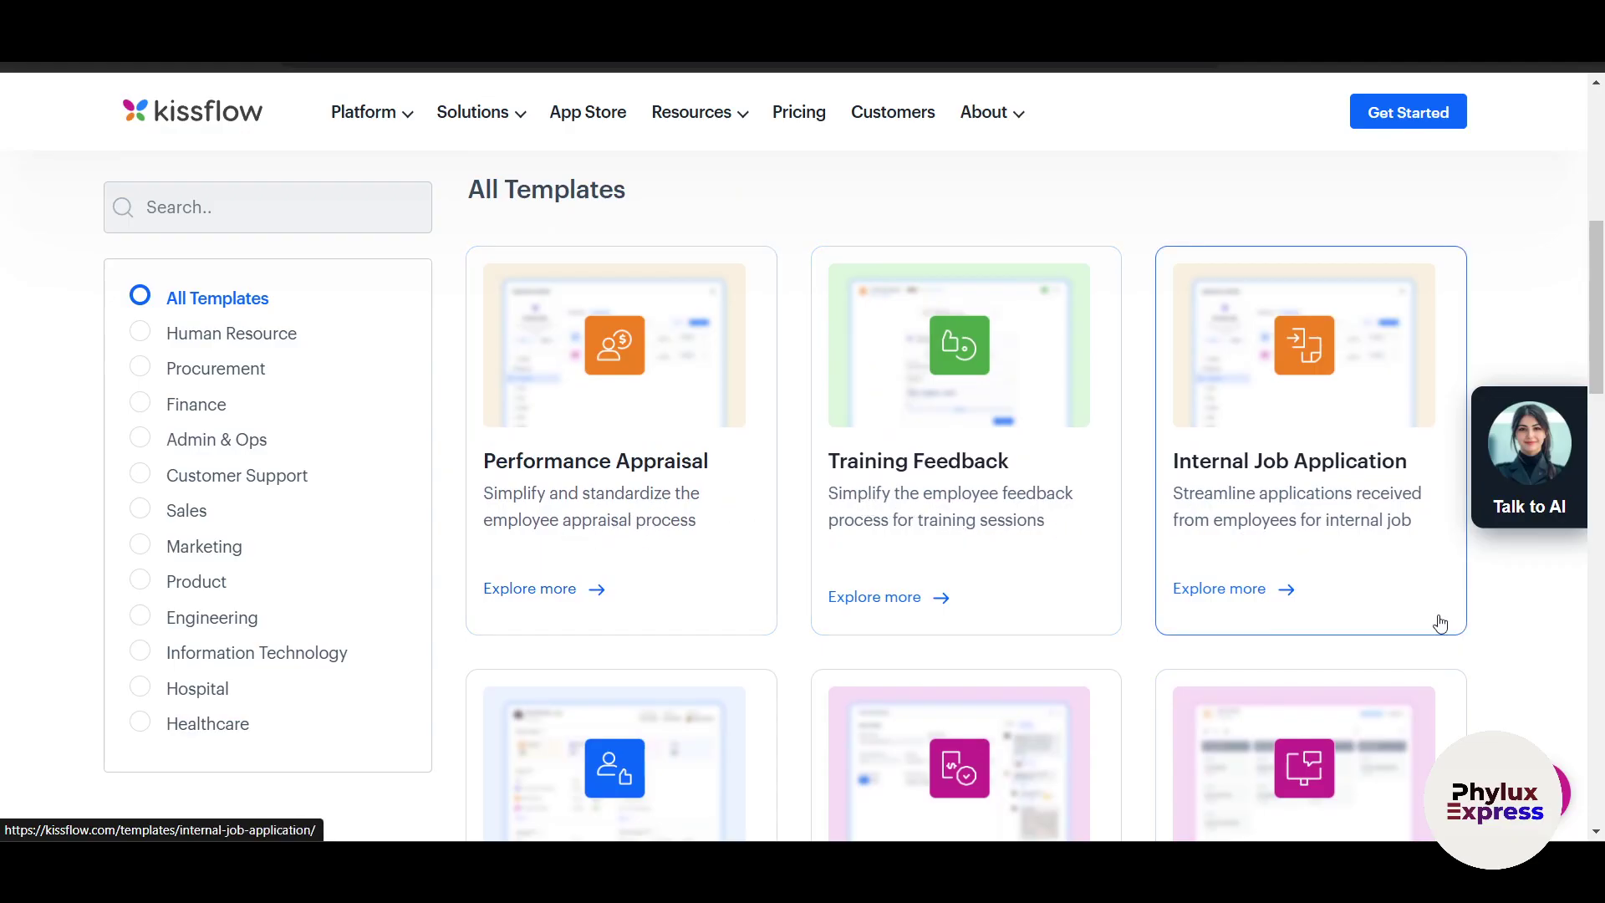
{"action": "scroll", "coordinate": [1454, 661], "scroll_direction": "down", "scroll_amount": 12}
{"action": "scroll", "coordinate": [1459, 660], "scroll_direction": "down", "scroll_amount": 4}
{"action": "scroll", "coordinate": [1459, 660], "scroll_direction": "up", "scroll_amount": 20}
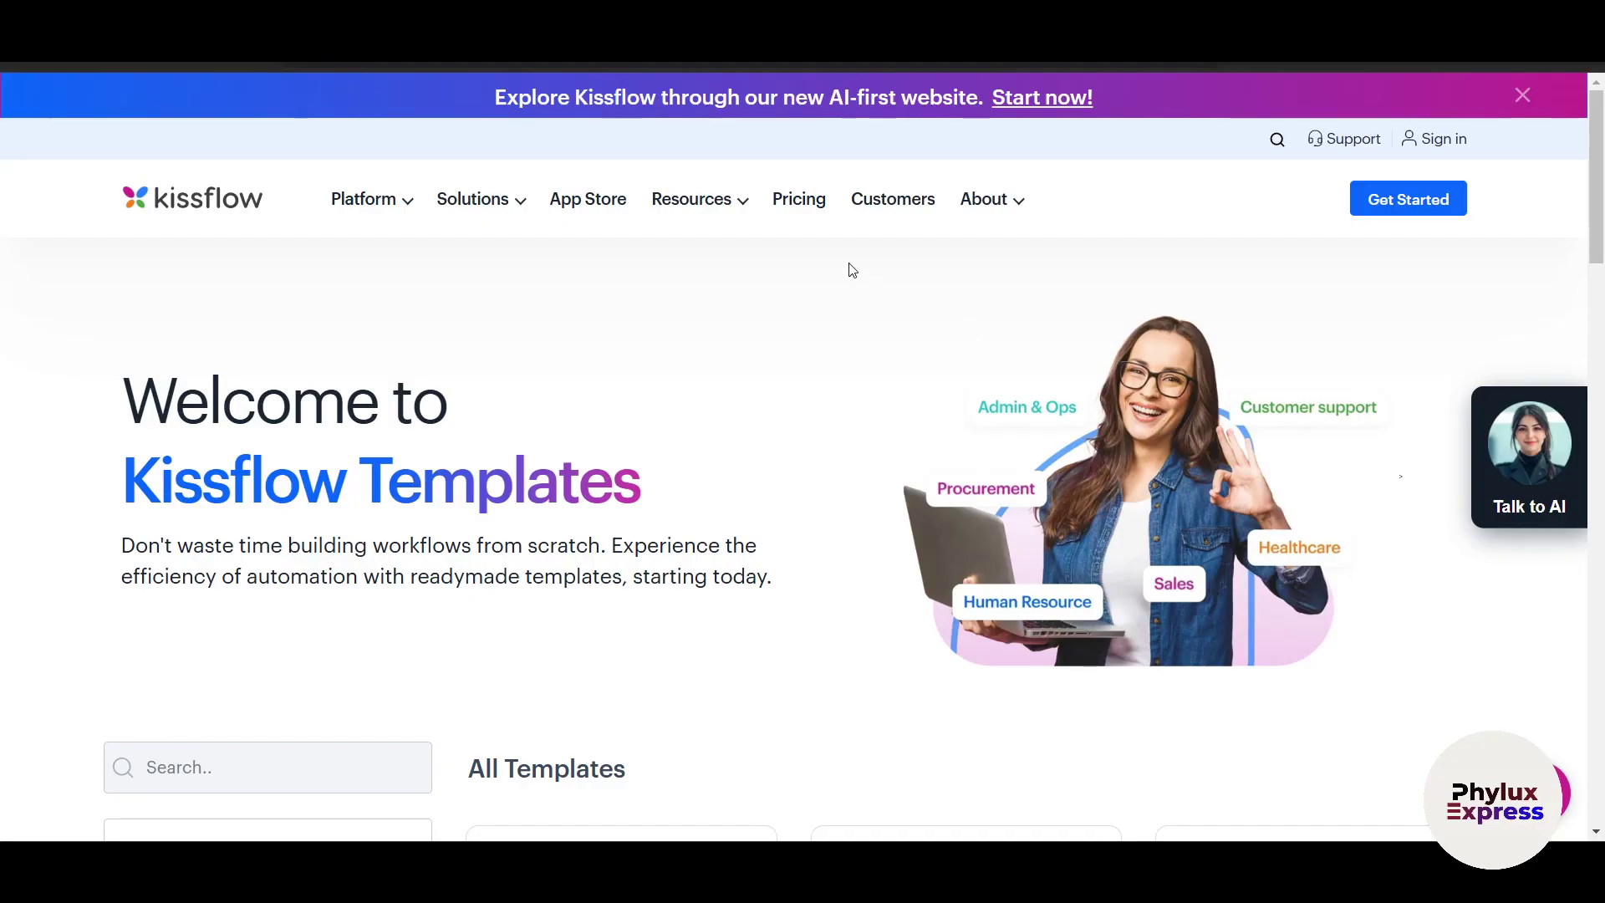
- Open Pricing and review the Basic plan from $1,500/month and custom-priced Enterprise plan
{"action": "left_click", "coordinate": [795, 200]}
{"action": "scroll", "coordinate": [1403, 677], "scroll_direction": "down", "scroll_amount": 2}
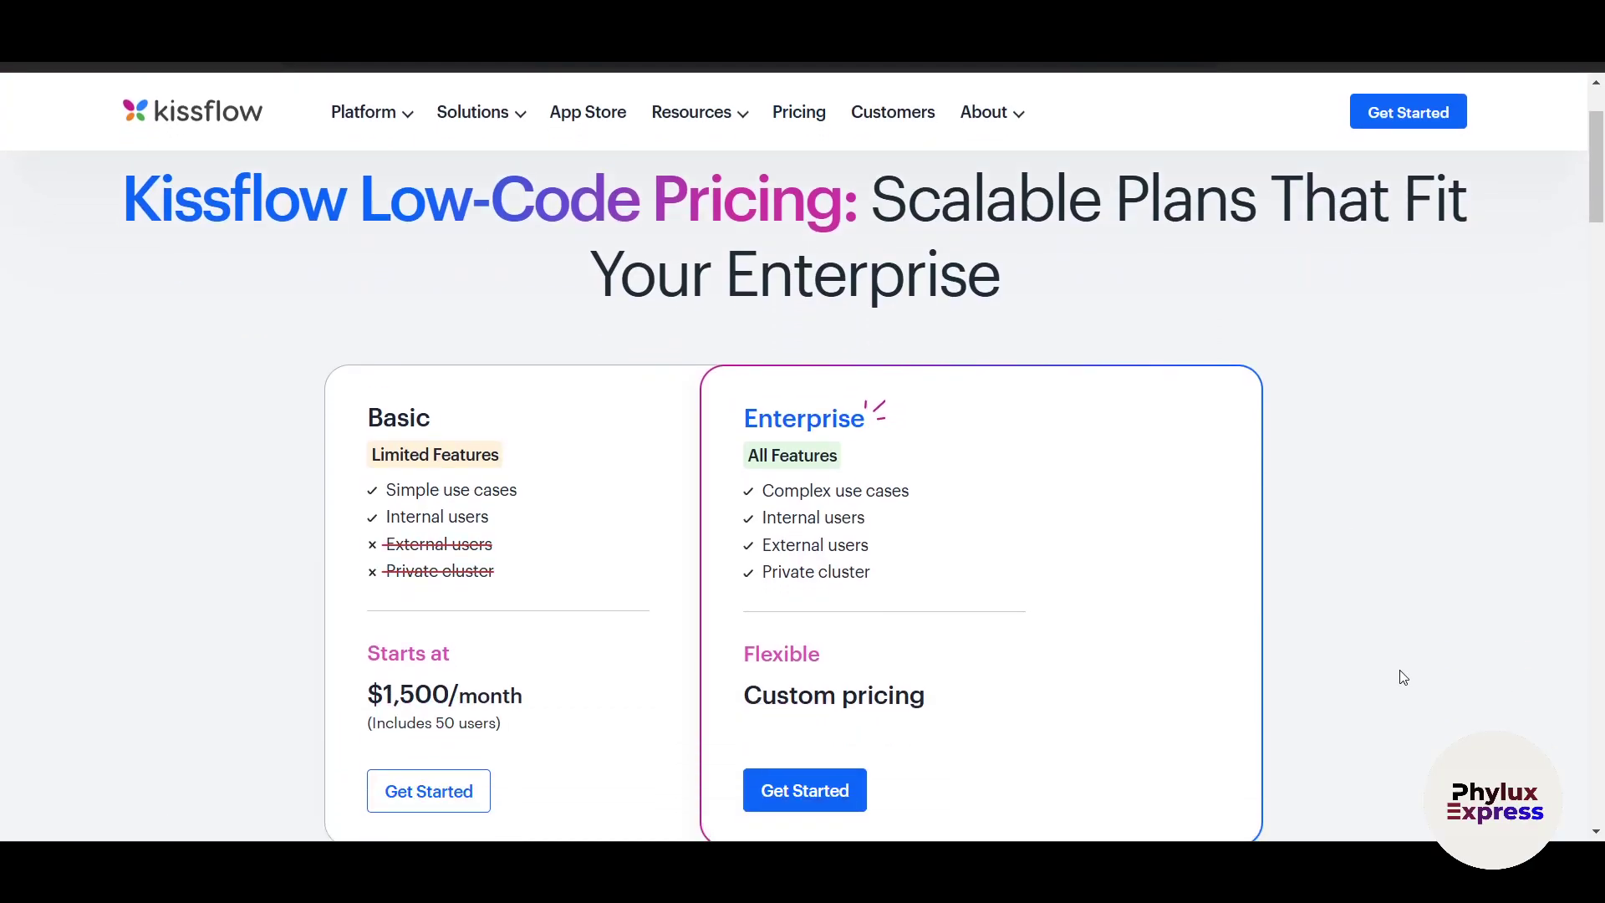
{"action": "scroll", "coordinate": [1402, 677], "scroll_direction": "up", "scroll_amount": 2}
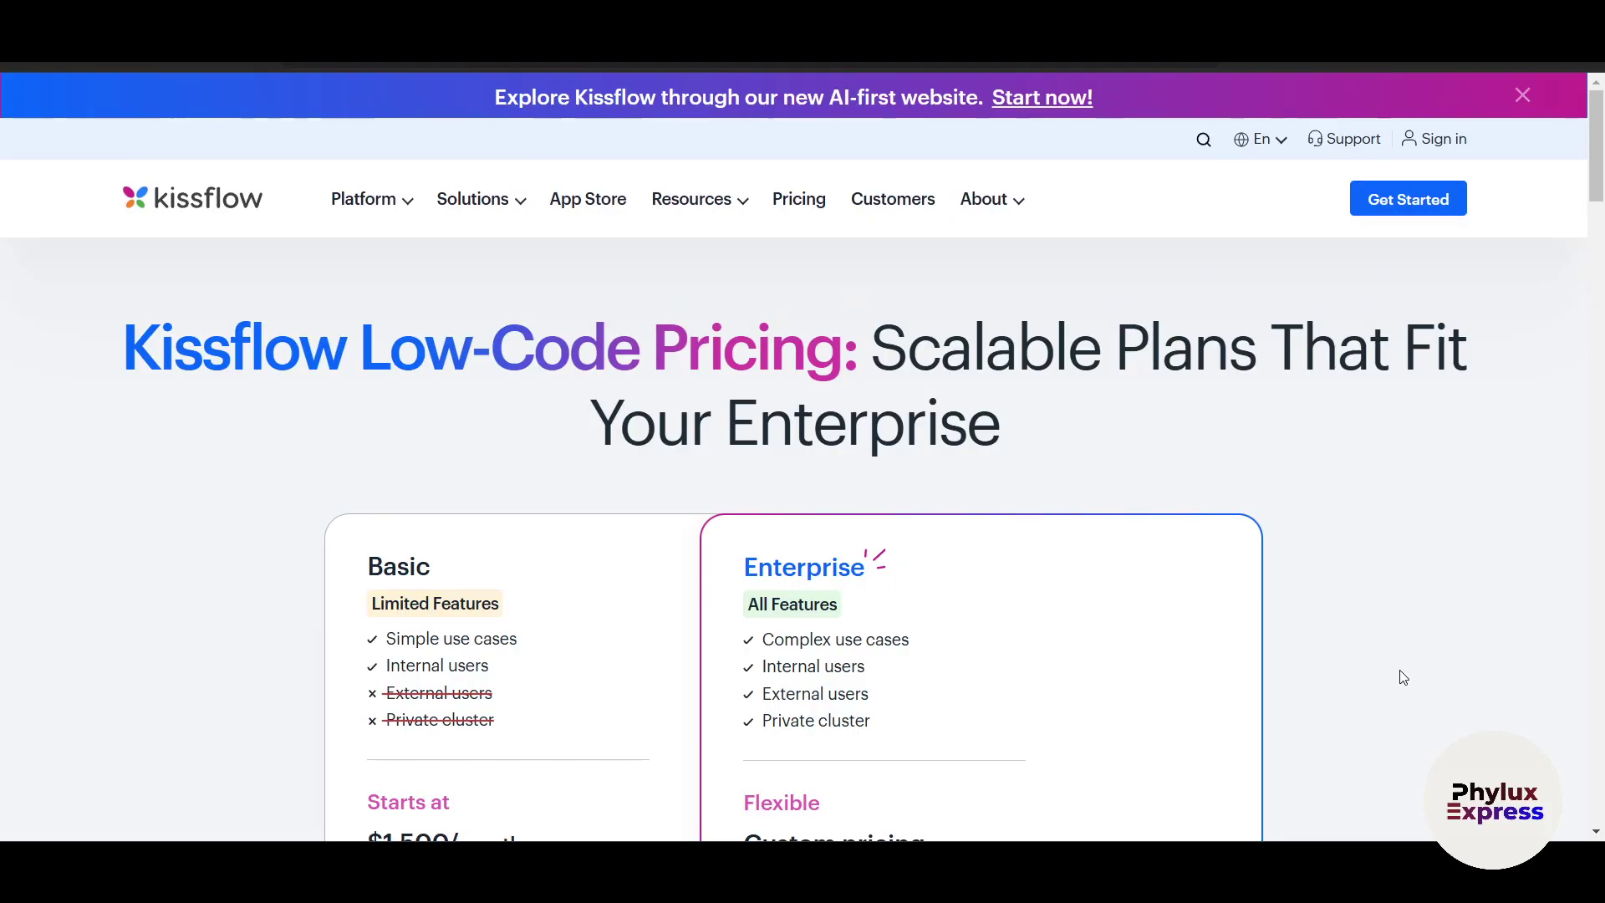